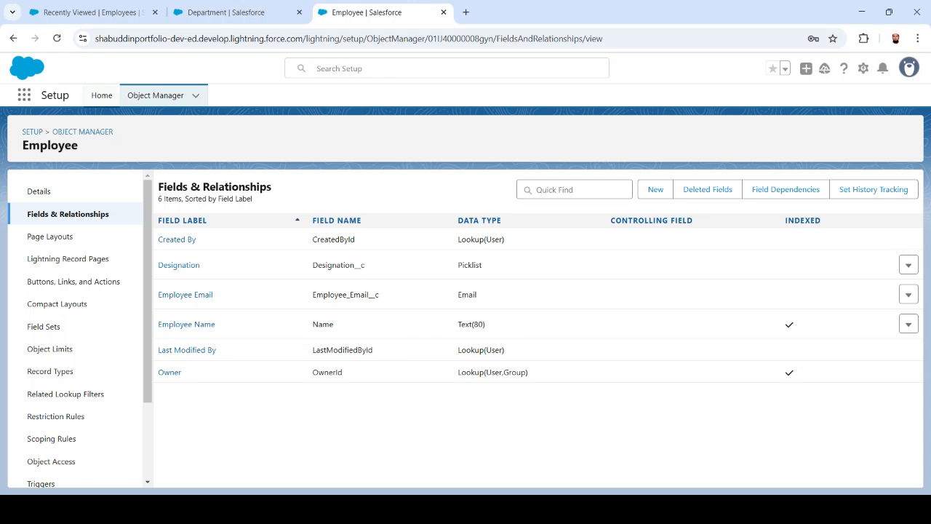
Open Setup in a new tab and launch Schema Builder via a Quick Find search for 'schema'.
left_click(225, 12)
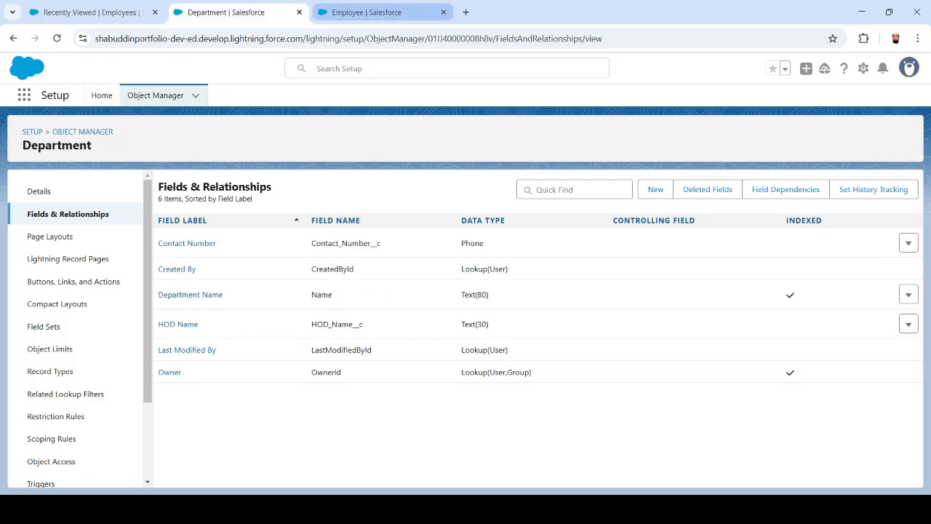
left_click(91, 12)
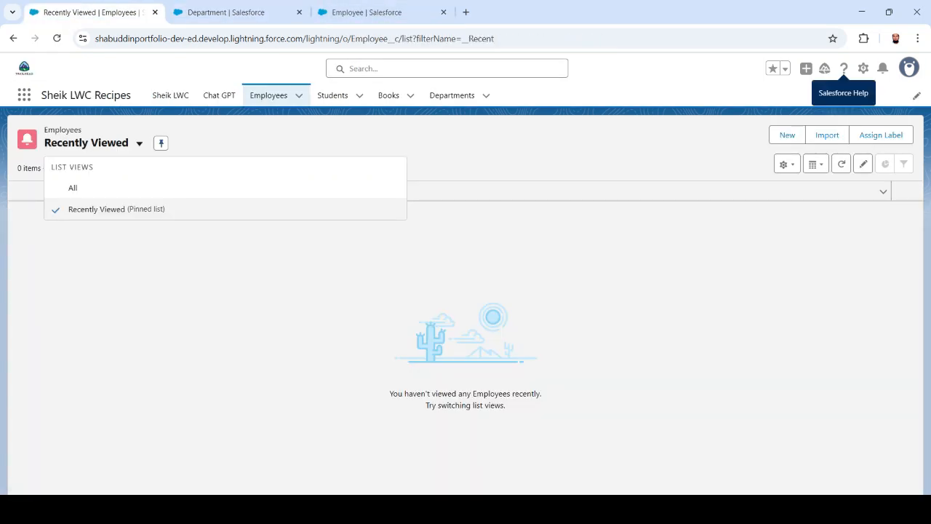
left_click(863, 69)
left_click(798, 117)
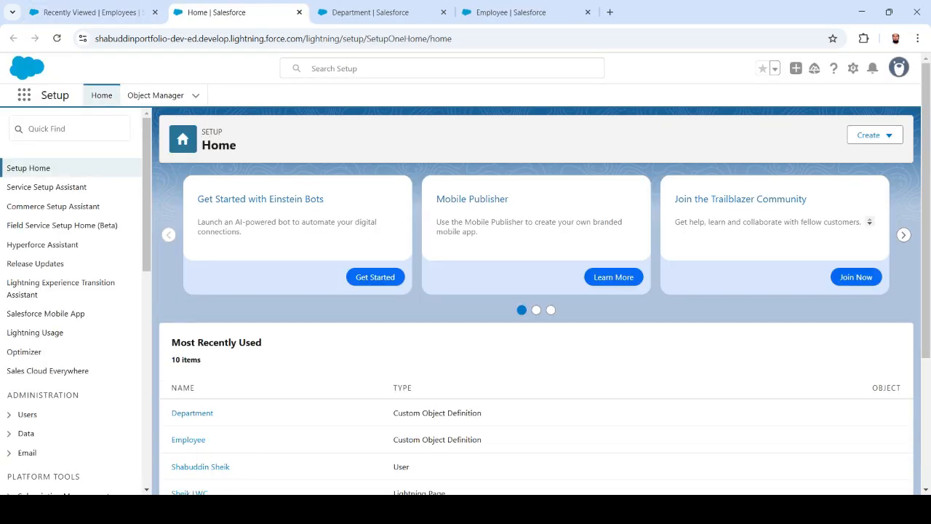
left_click(70, 129)
type("w")
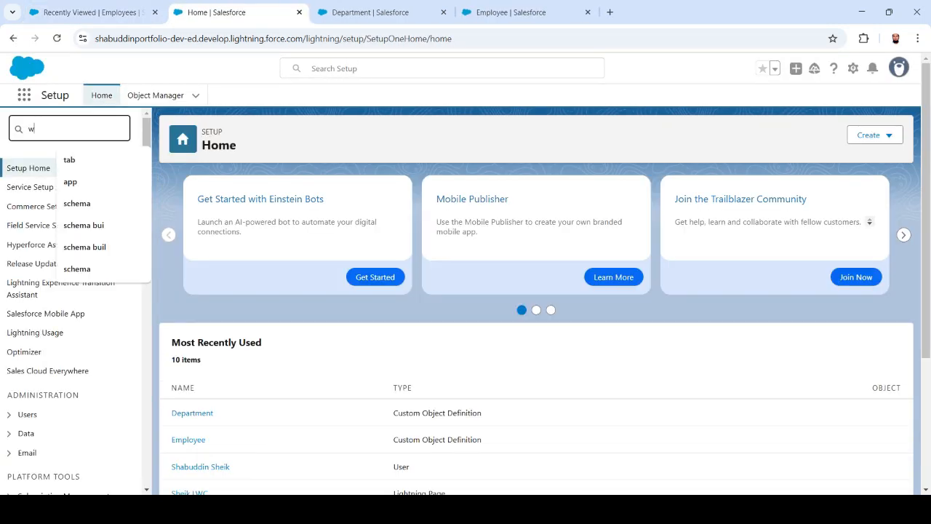
key("BackSpace")
type("schema")
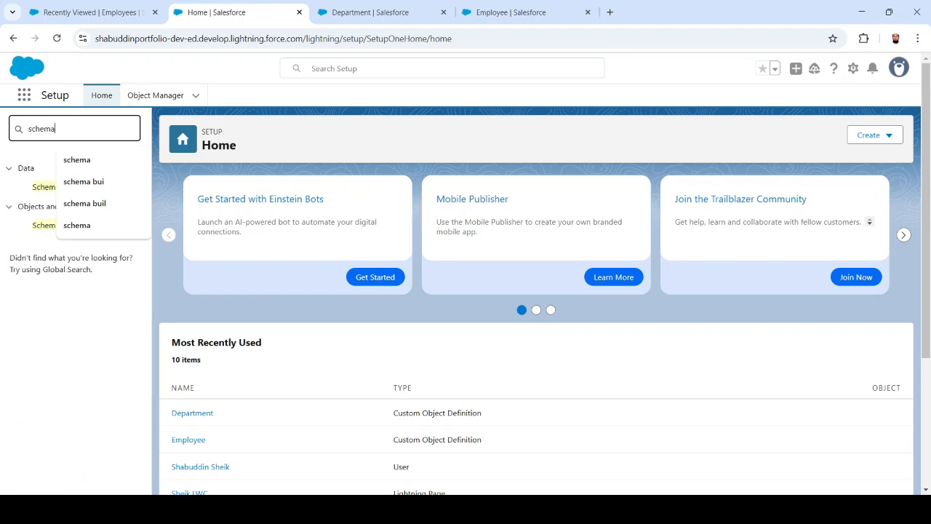
left_click(44, 225)
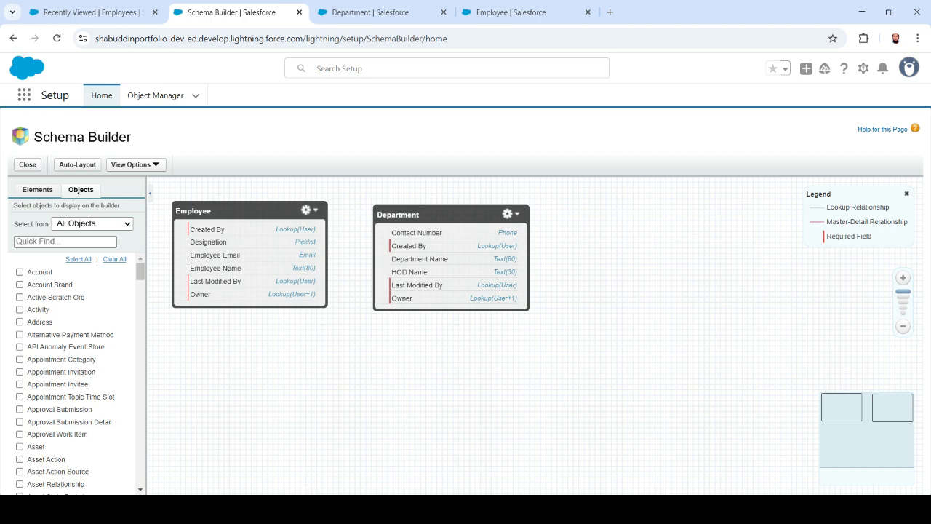
Reposition the Department and Employee boxes on the canvas, then return to Employee's fields list.
left_click_drag(444, 215, 539, 217)
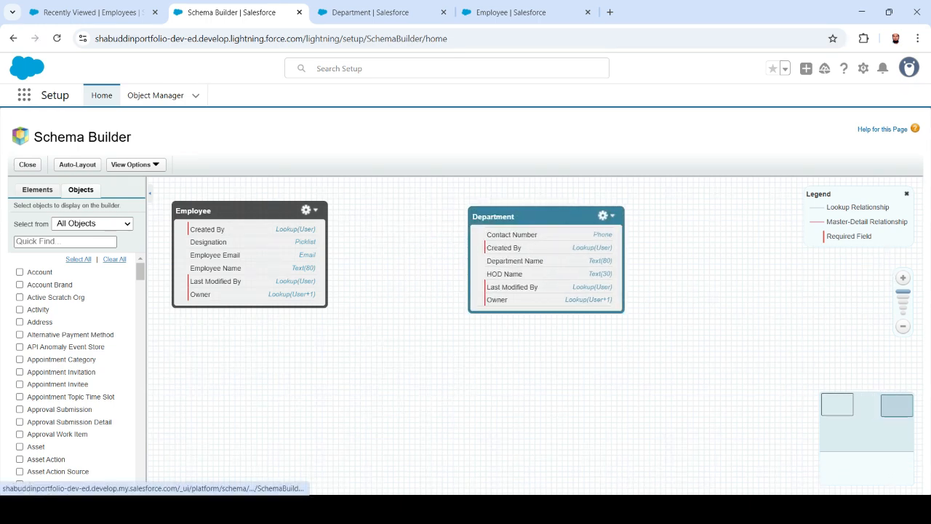
left_click_drag(218, 210, 251, 218)
left_click_drag(502, 216, 463, 210)
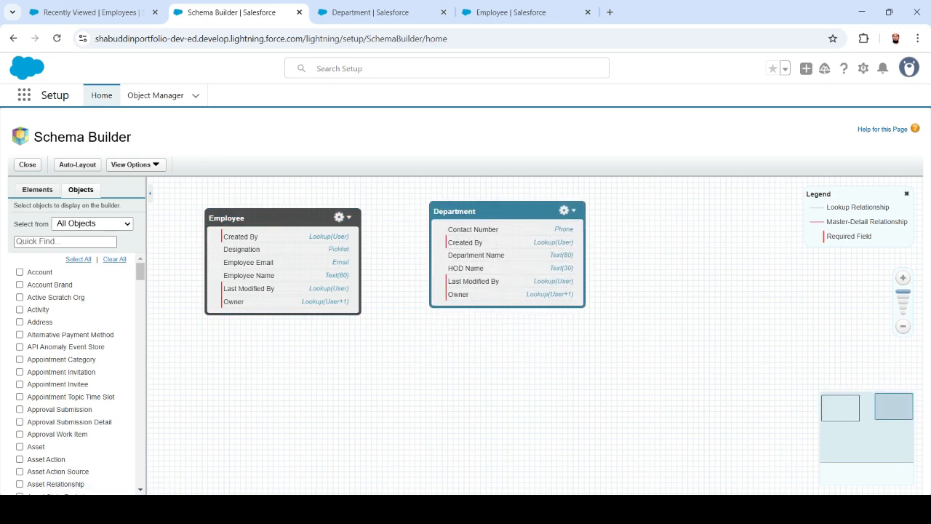
left_click_drag(274, 217, 254, 220)
left_click_drag(502, 211, 503, 253)
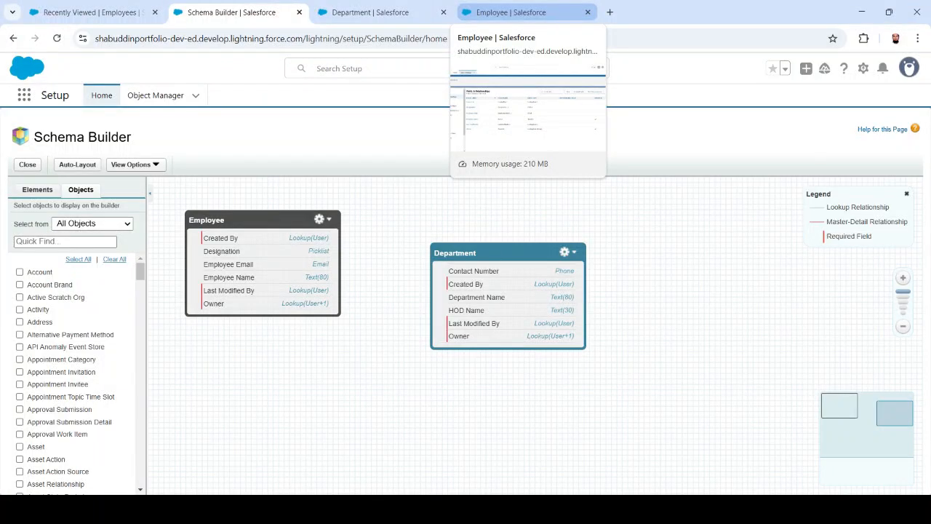
left_click(521, 13)
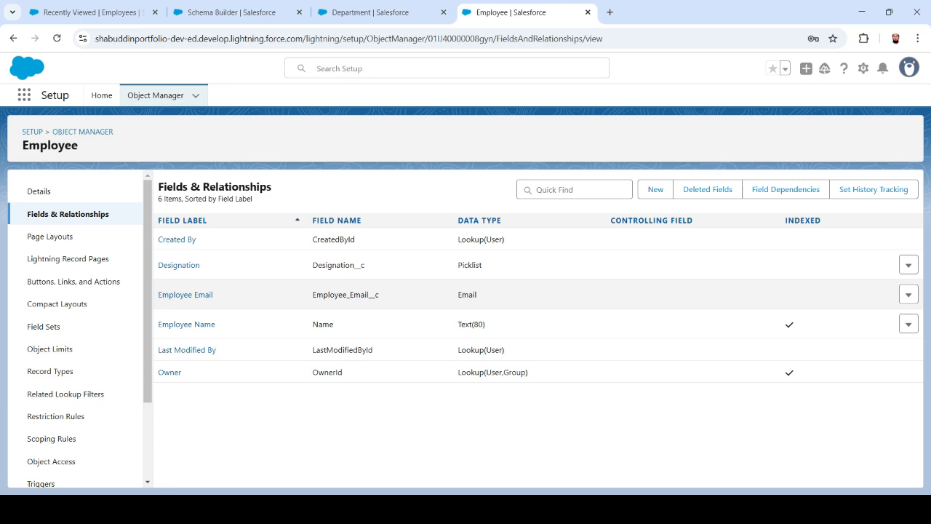
Begin a new Employee field with the Master-Detail Relationship type selected.
left_click(655, 189)
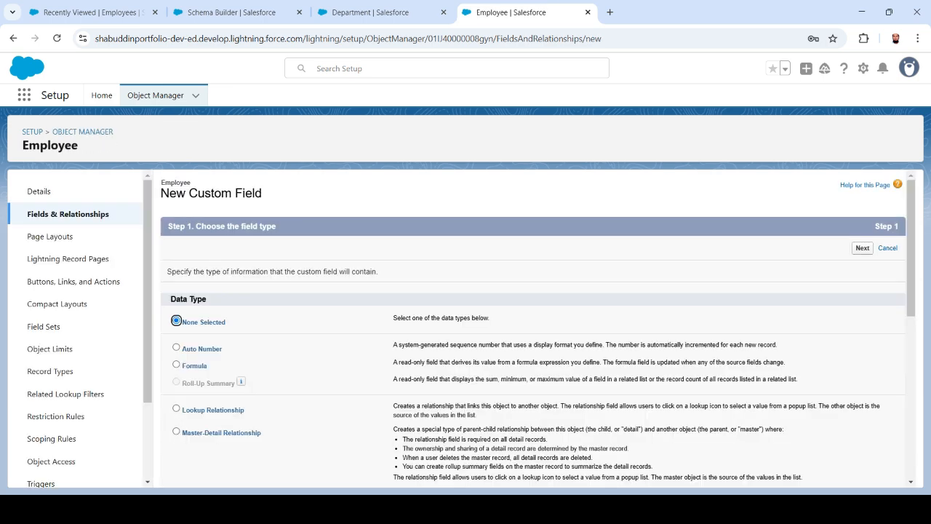
scroll(538, 329, "down", 1)
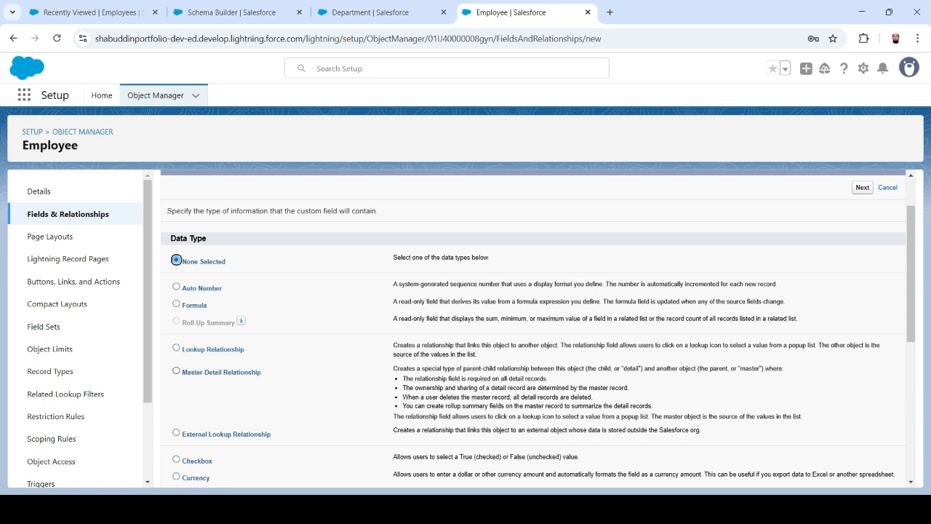
left_click(176, 371)
left_click_drag(393, 368, 640, 430)
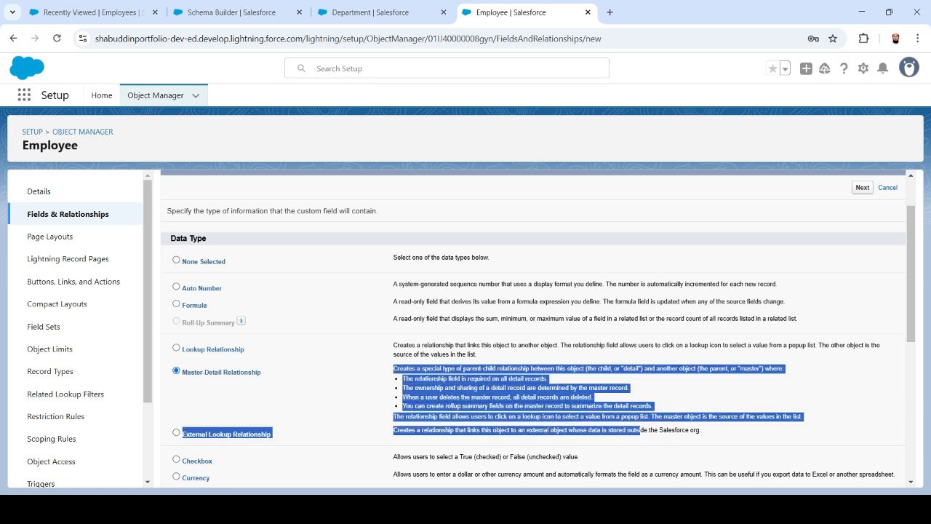
left_click(640, 431)
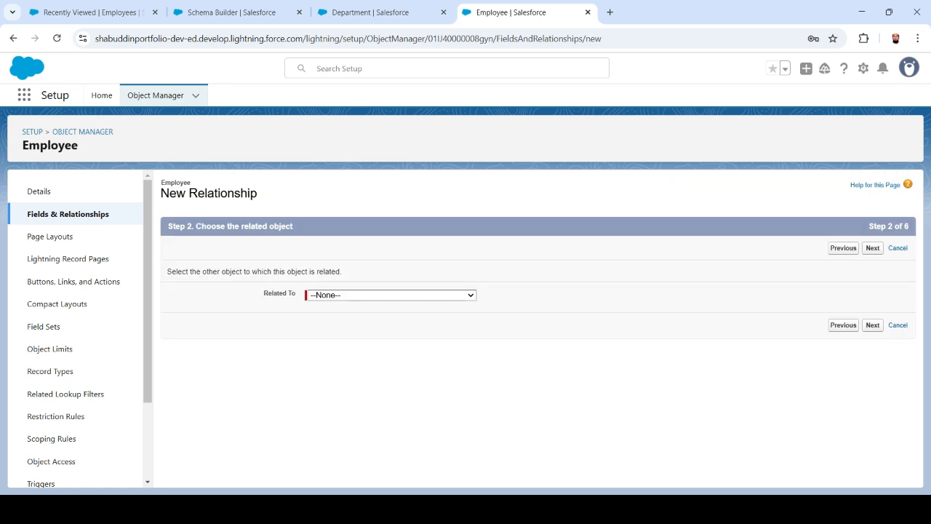
Choose Department as the related object for the master-detail field.
left_click_drag(240, 227, 293, 226)
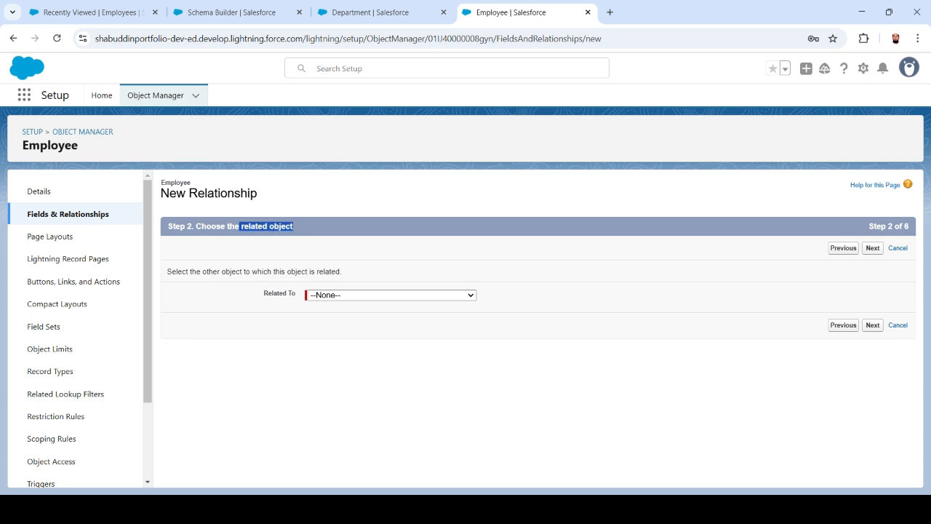
left_click(391, 295)
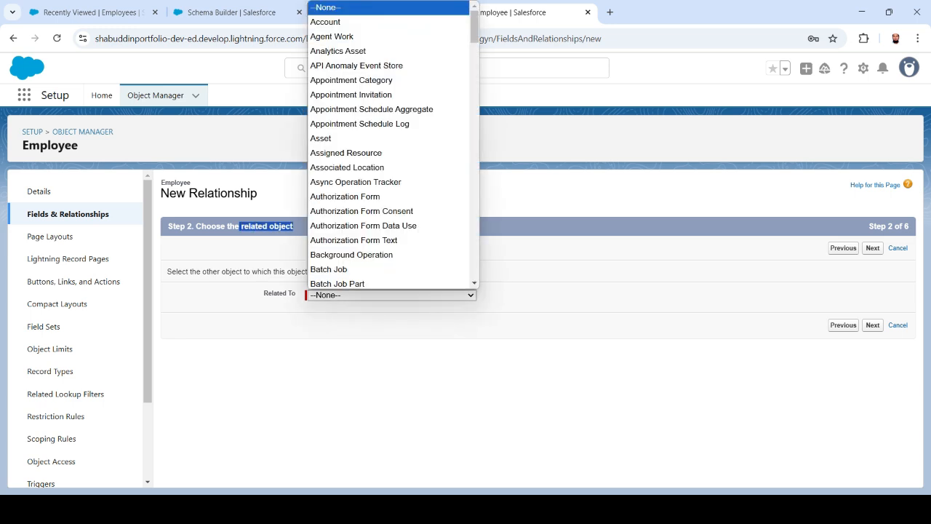
type("dep")
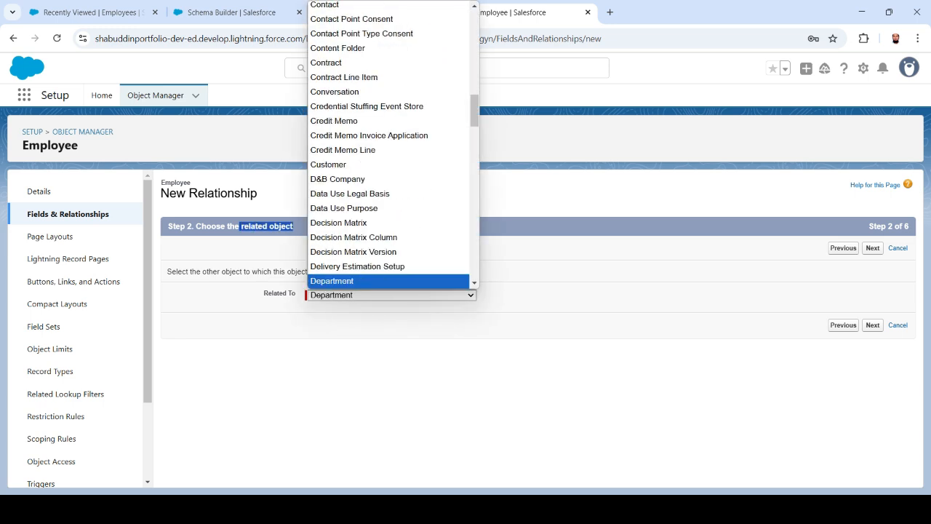
key("Return")
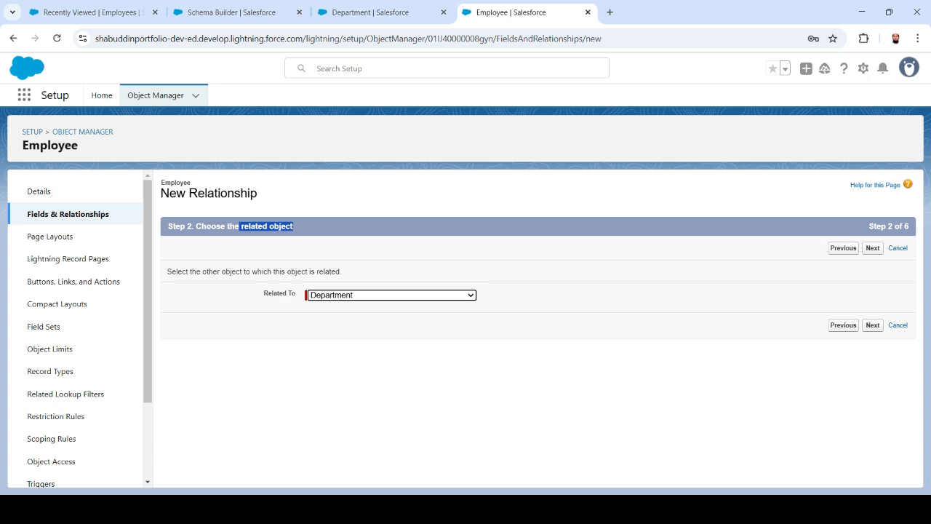
left_click(872, 325)
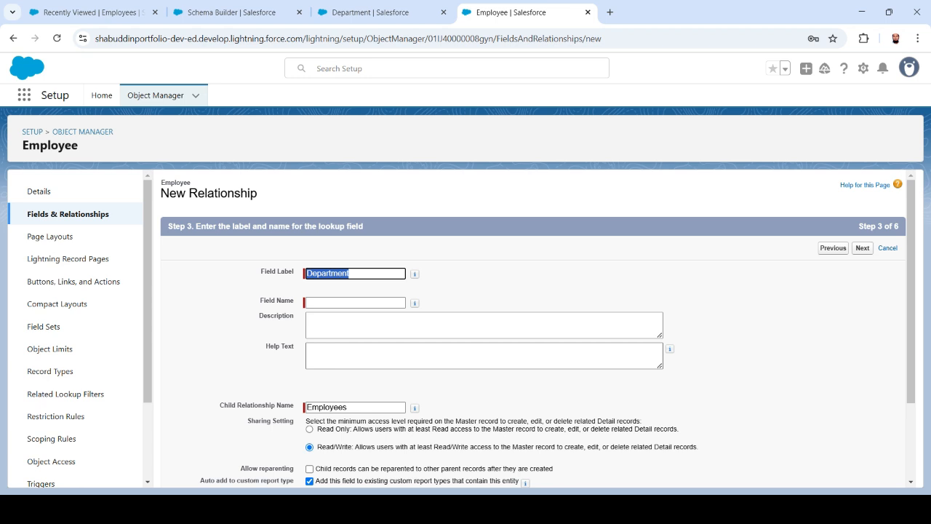
Accept field label Department and child relationship name Employees, and advance to field-level security.
key("Tab")
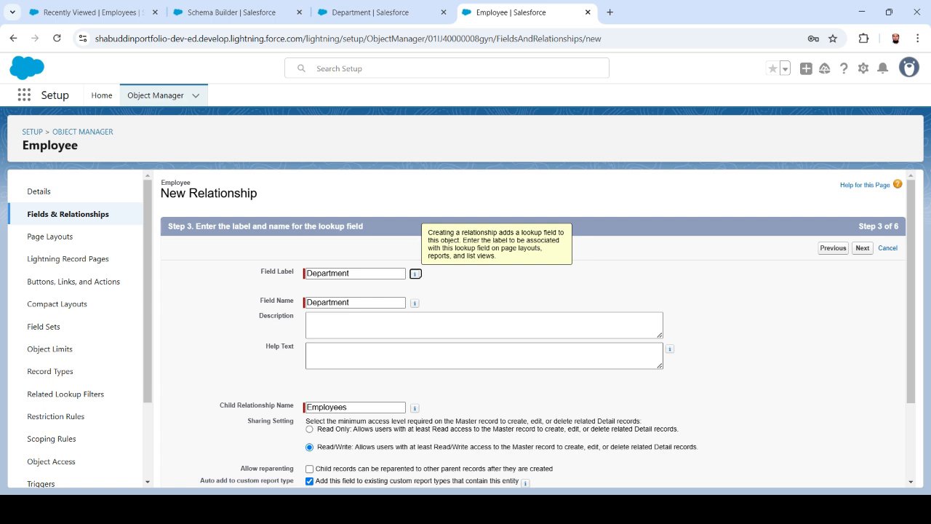
scroll(531, 328, "down", 3)
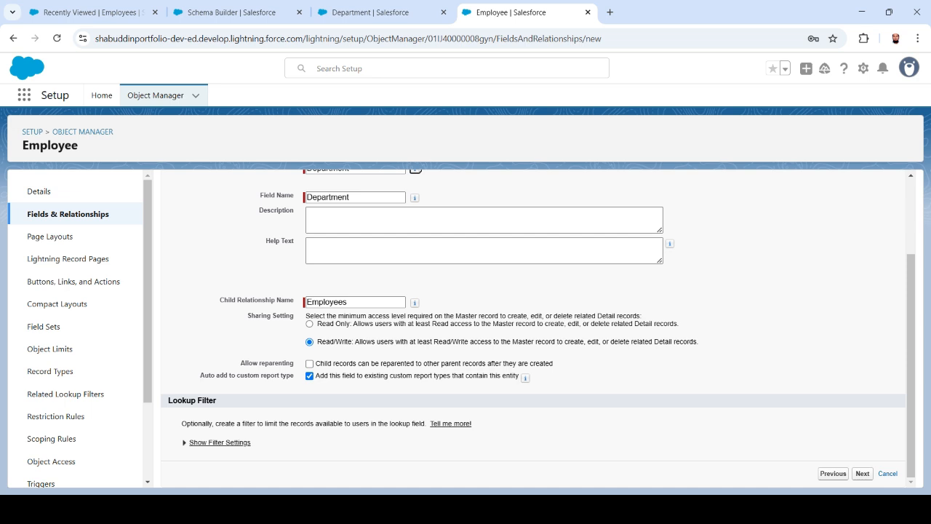
left_click_drag(240, 363, 294, 363)
left_click_drag(316, 363, 421, 363)
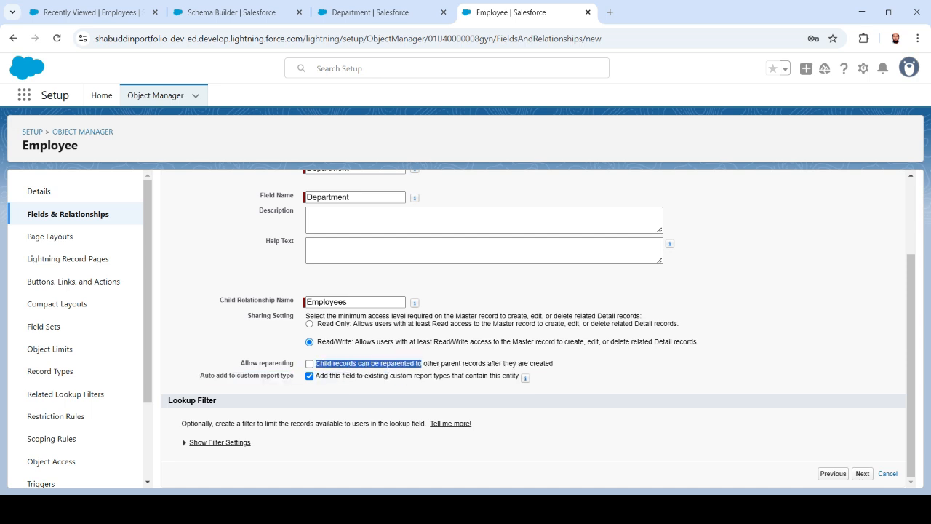
left_click(423, 364)
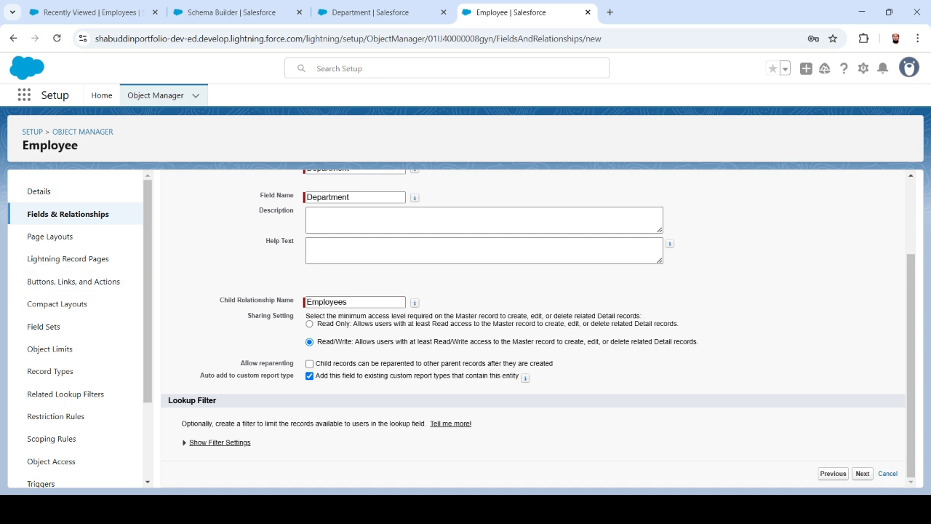
scroll(531, 327, "up", 3)
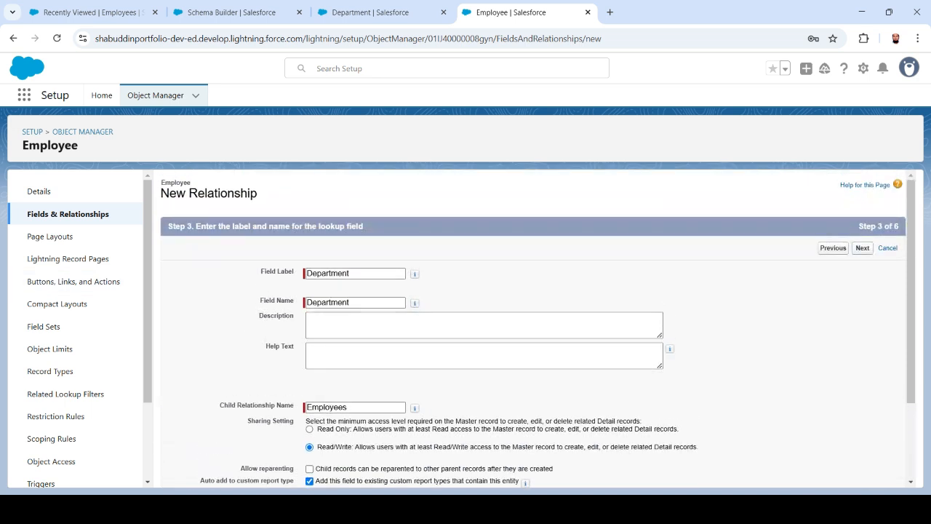
left_click(862, 248)
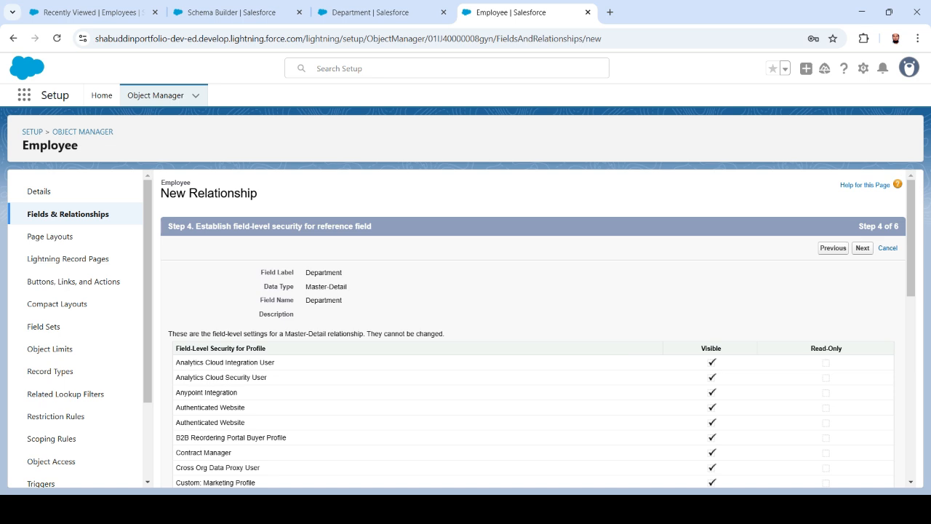
Keep default security, the Employee layout and the 'Employees' related list on Department Layout, then save.
left_click(862, 248)
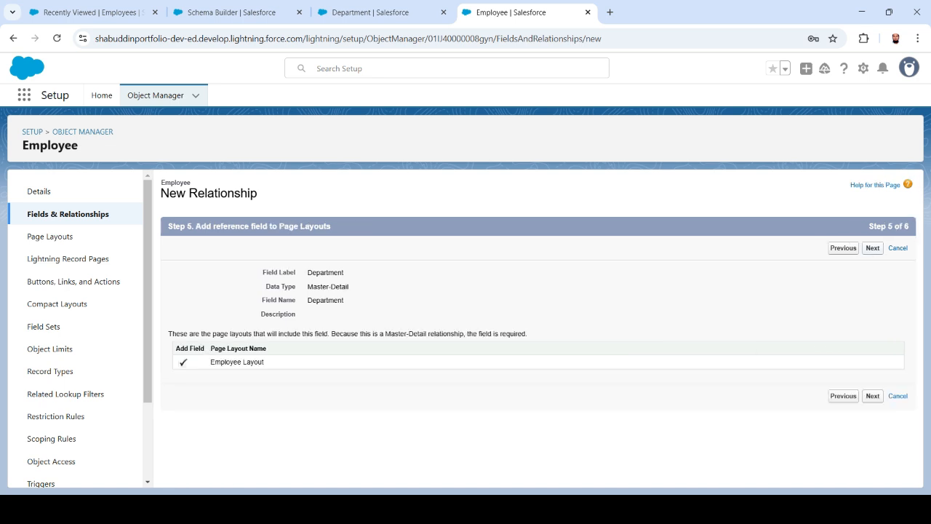
left_click(872, 395)
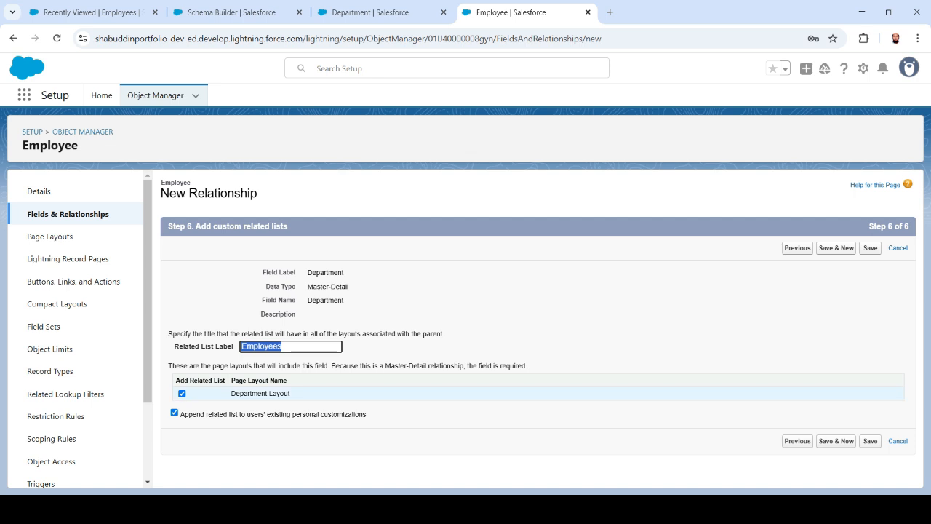
left_click(870, 441)
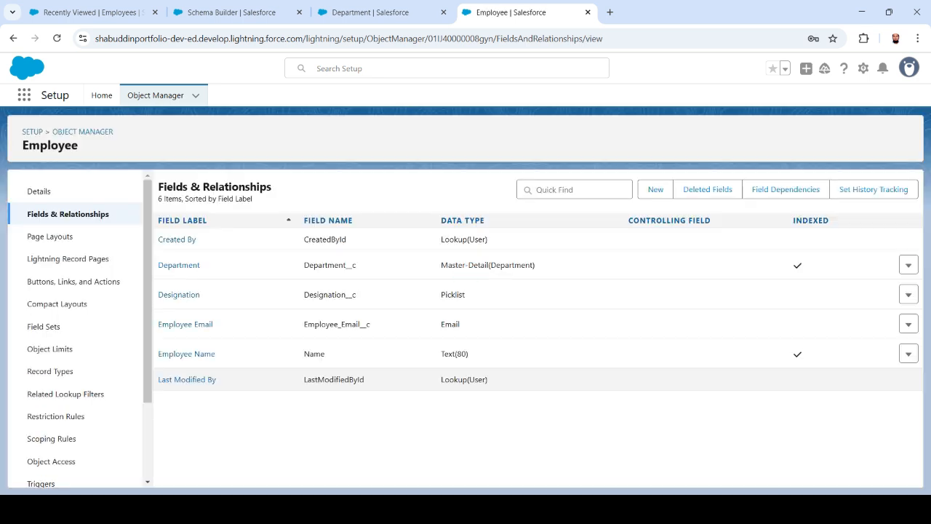
Go to the Departments tab and switch to the All list view.
left_click_drag(441, 265, 535, 265)
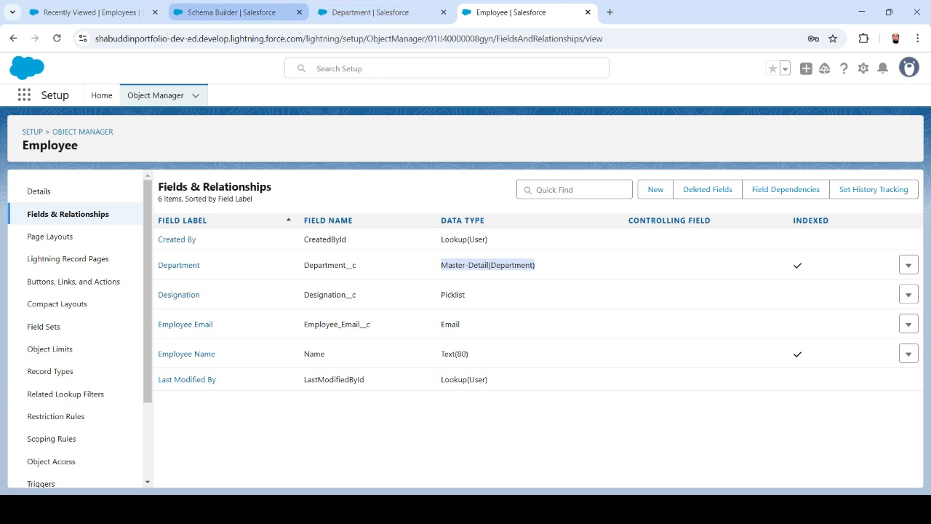
left_click(232, 12)
left_click(87, 12)
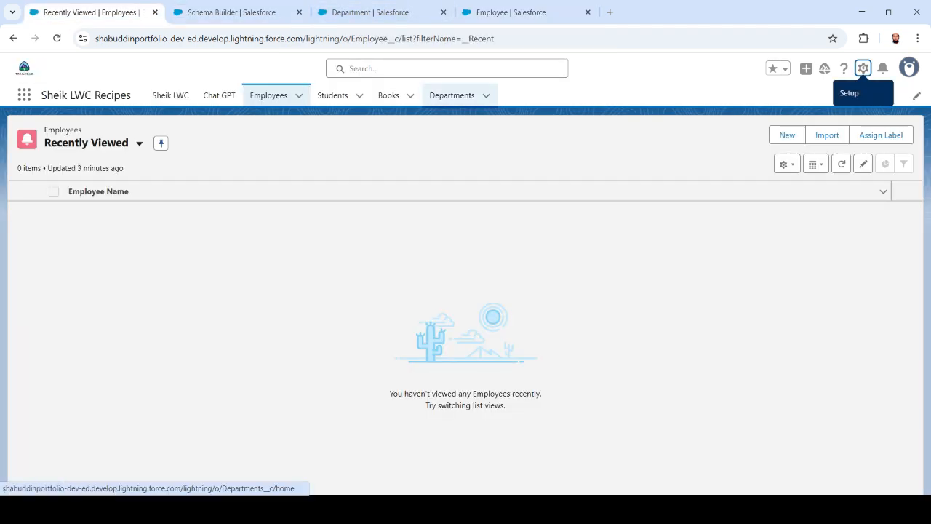
left_click(452, 95)
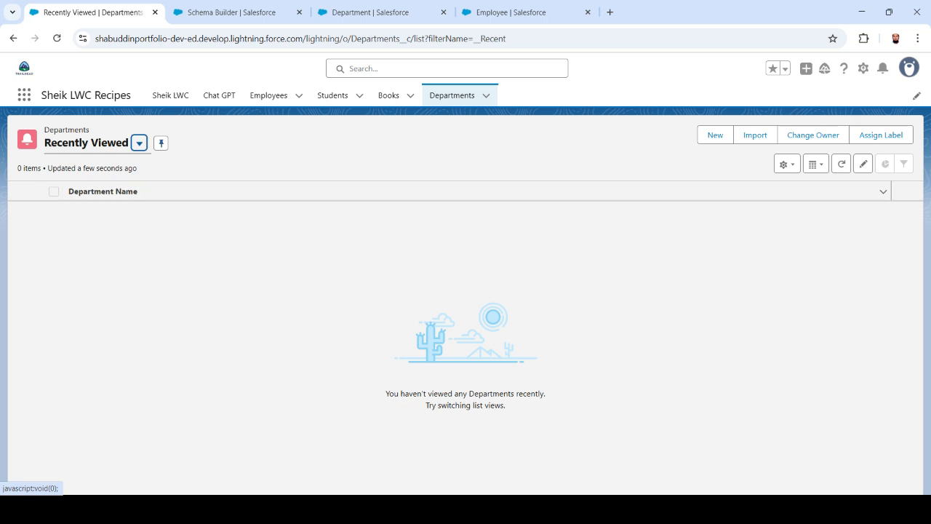
left_click(139, 144)
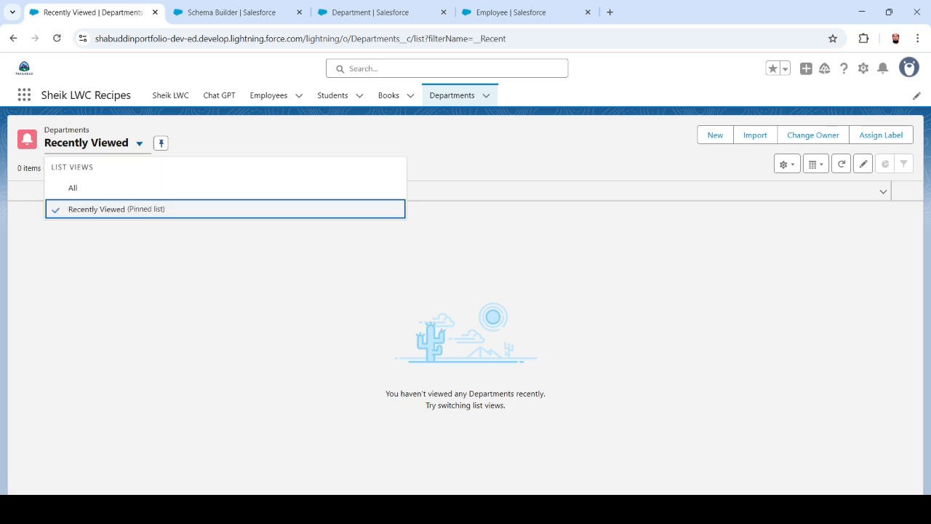
left_click(73, 187)
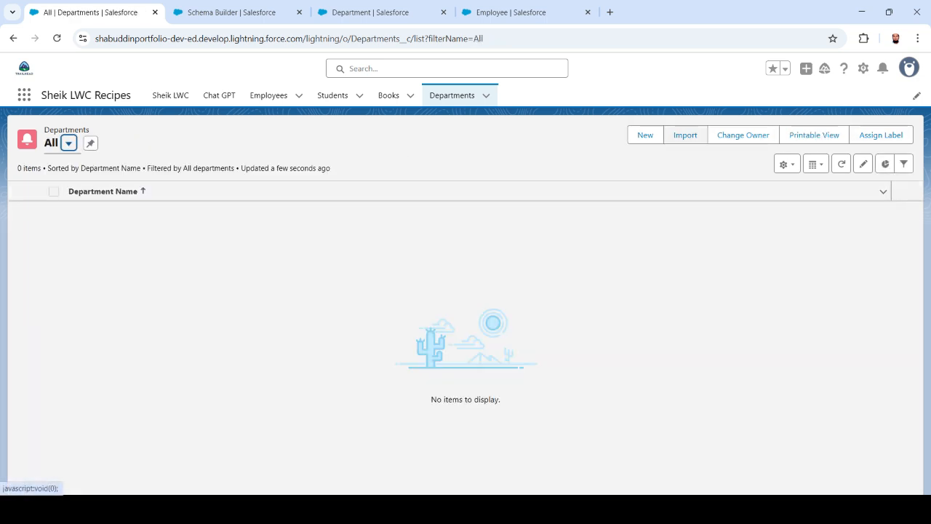
Create and save department CSE with a suggested contact number and its HOD name.
left_click(646, 134)
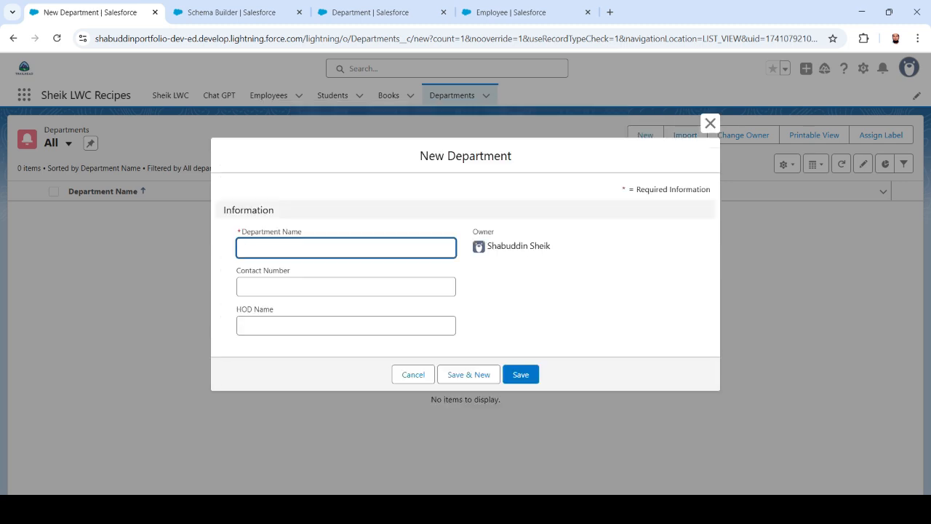
type("CSE")
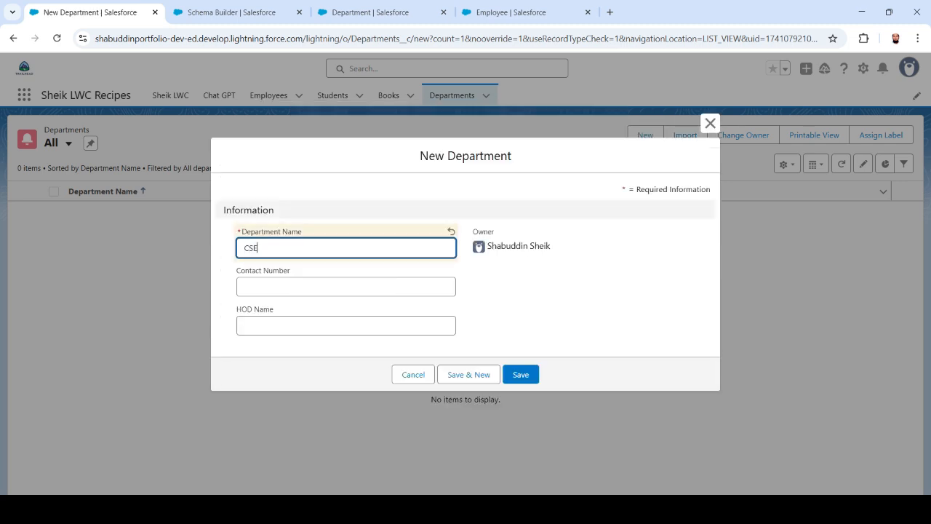
left_click(335, 287)
left_click(335, 286)
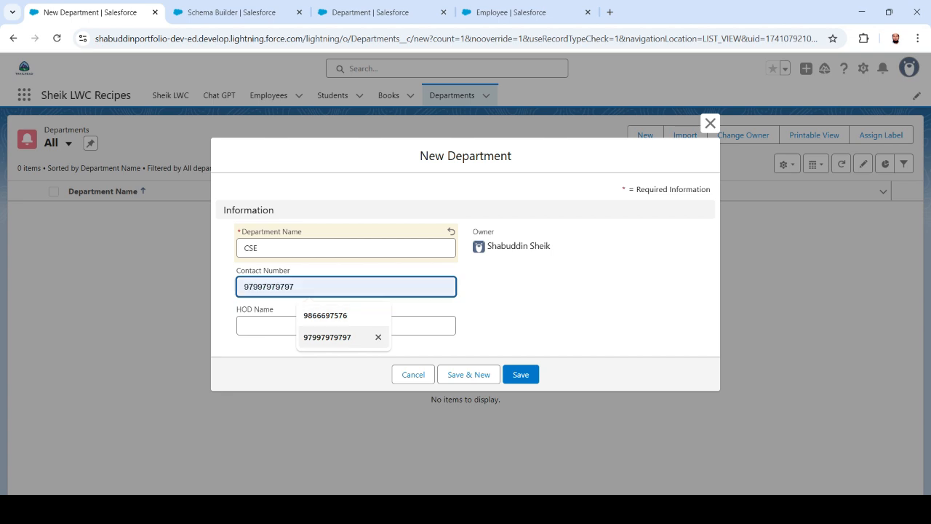
left_click(335, 337)
left_click(335, 326)
key("Down")
key("Down")
key("Down")
key("Down")
key("Down")
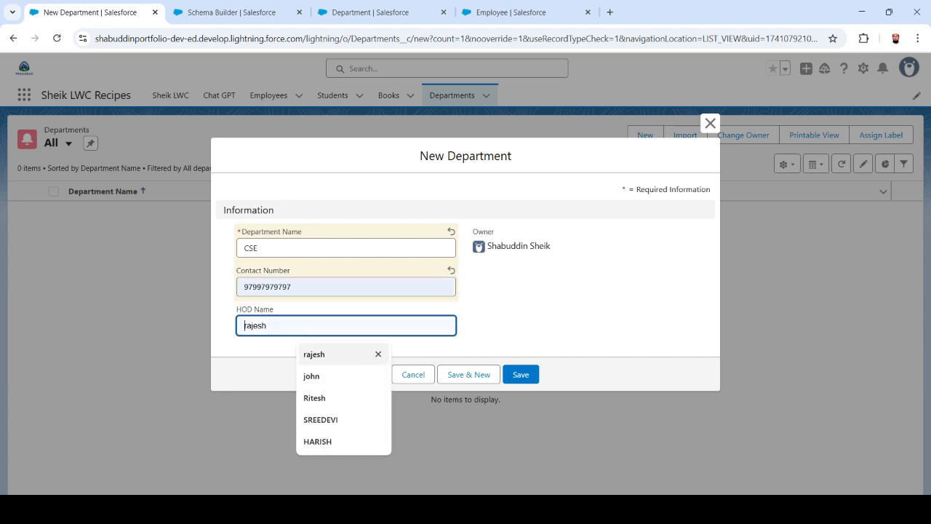
key("Return")
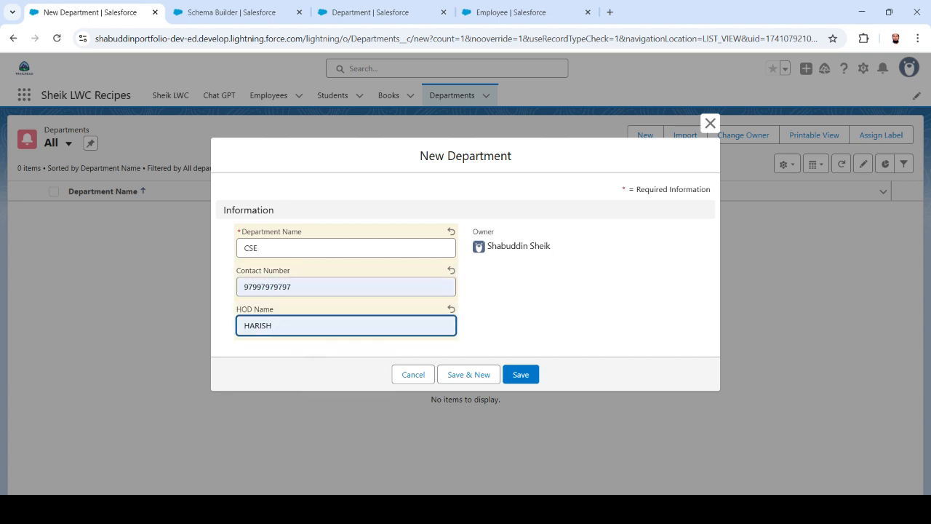
left_click(521, 374)
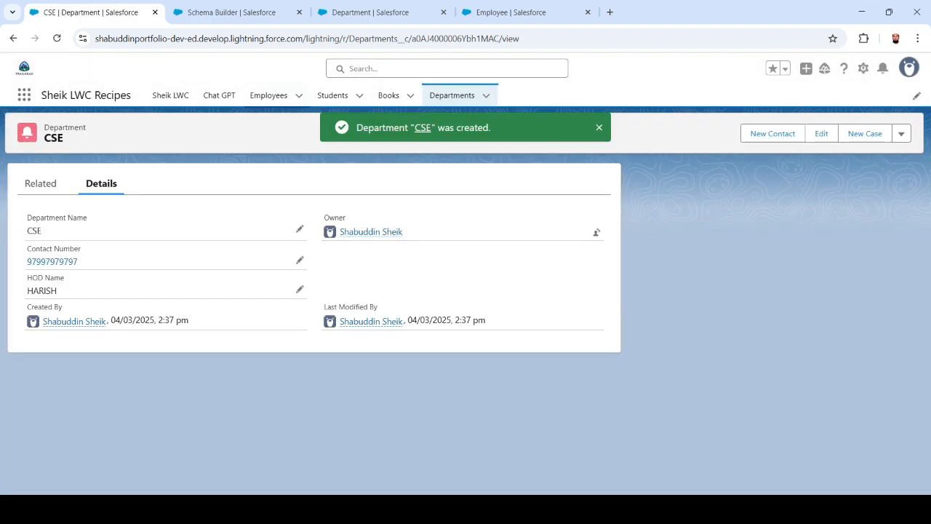
Start a second department named MCA with a suggested contact number.
left_click(452, 95)
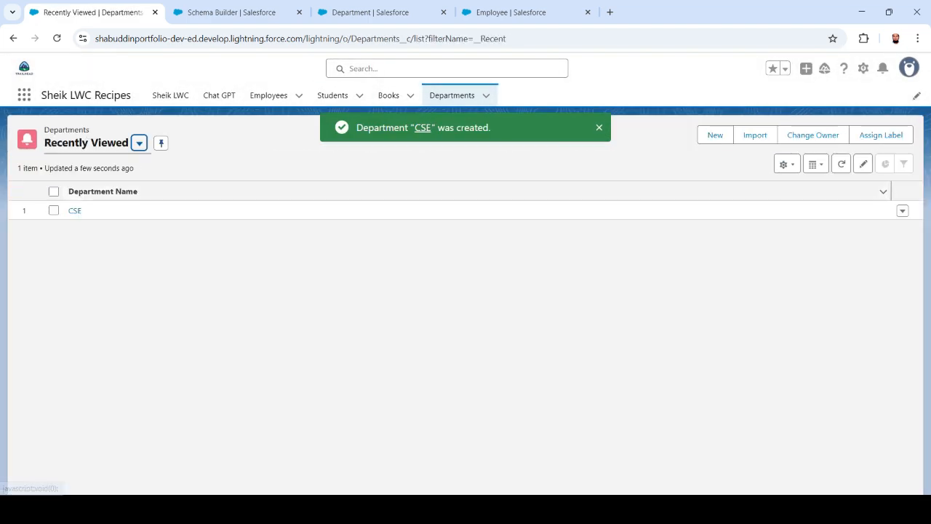
left_click(716, 135)
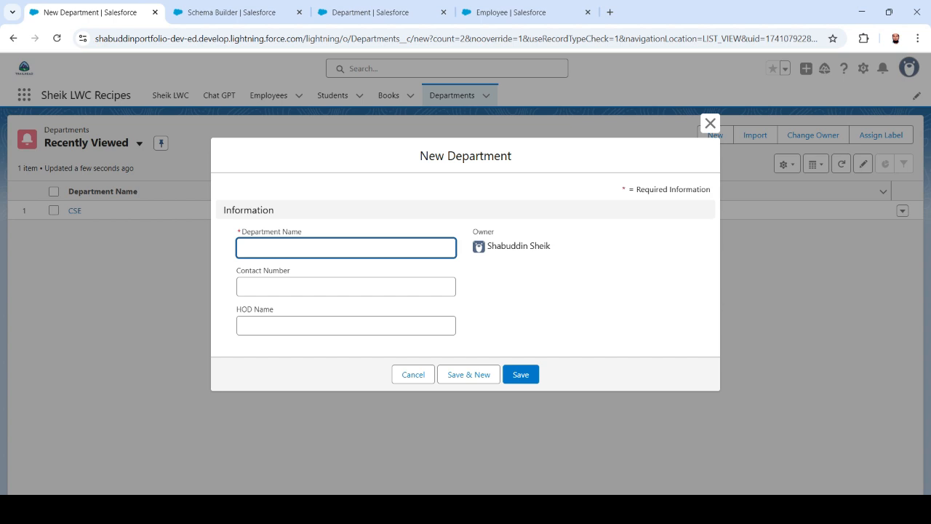
left_click(346, 248)
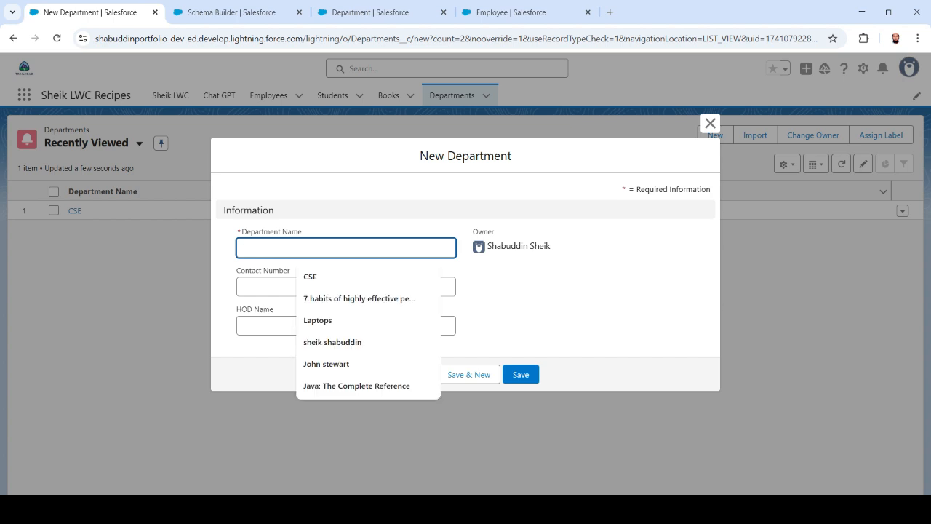
type("MCA")
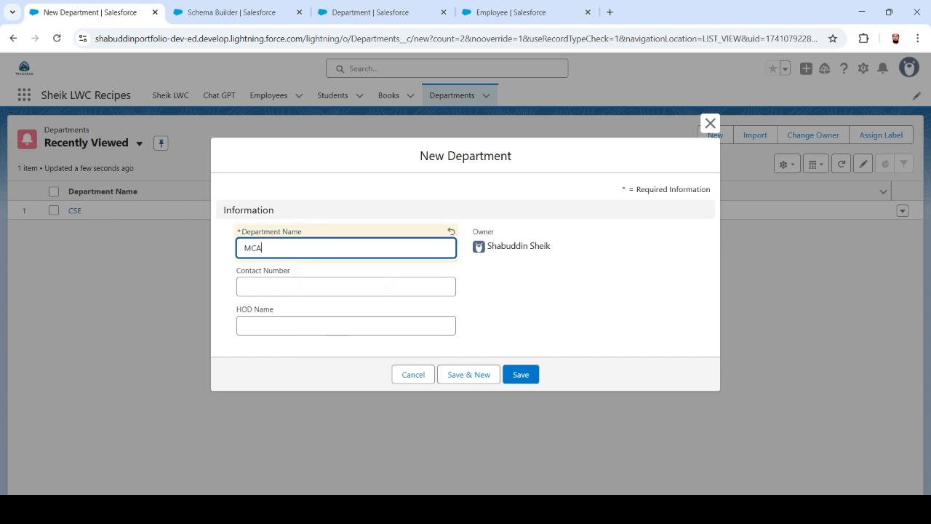
key("Tab")
key("Down")
key("Return")
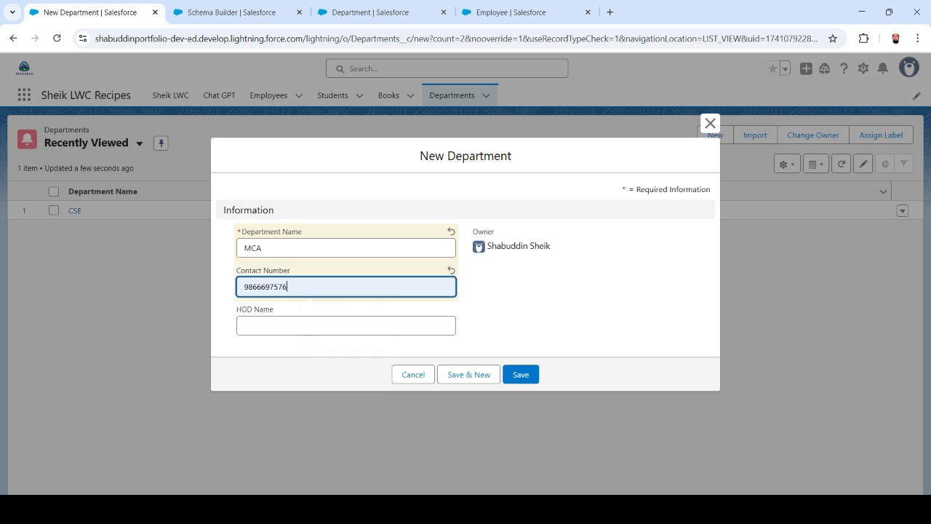
key("Tab")
Correct MCA's HOD name to the intended head and save the department.
key("Down")
key("Down")
key("Down")
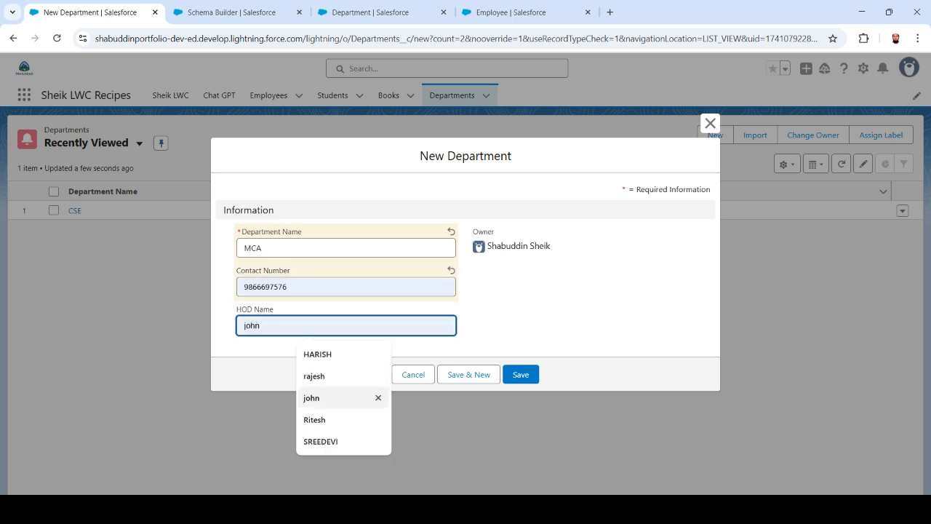
key("Down")
key("Return")
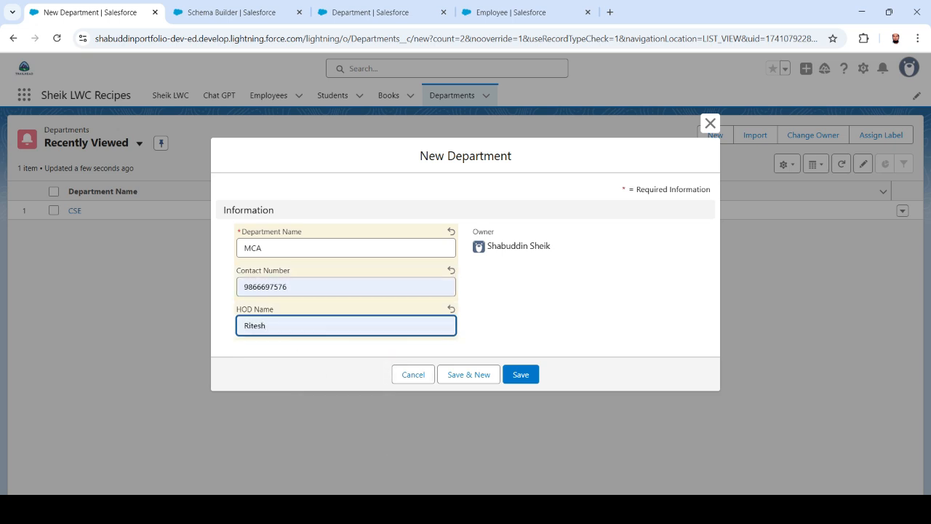
key("BackSpace")
key("BackSpace")
key("BackSpace")
key("BackSpace")
key("BackSpace")
key("BackSpace")
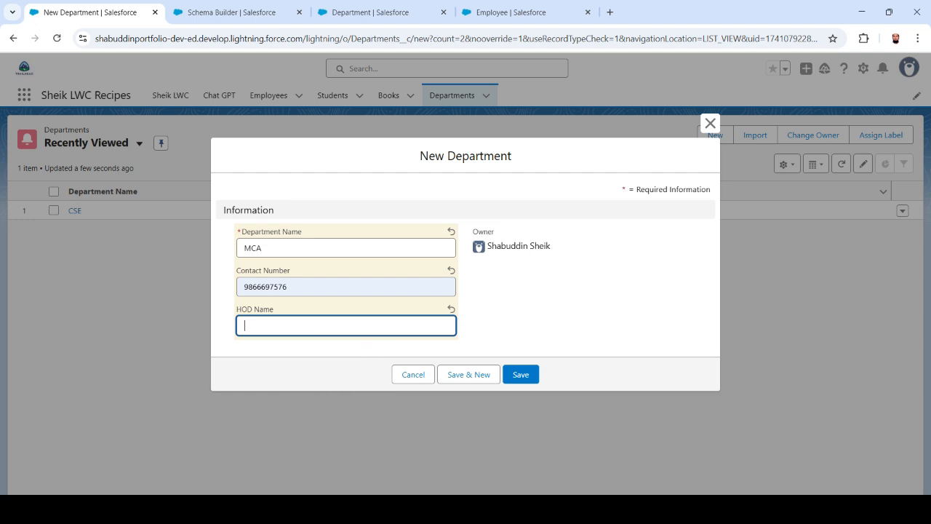
type("jOHN")
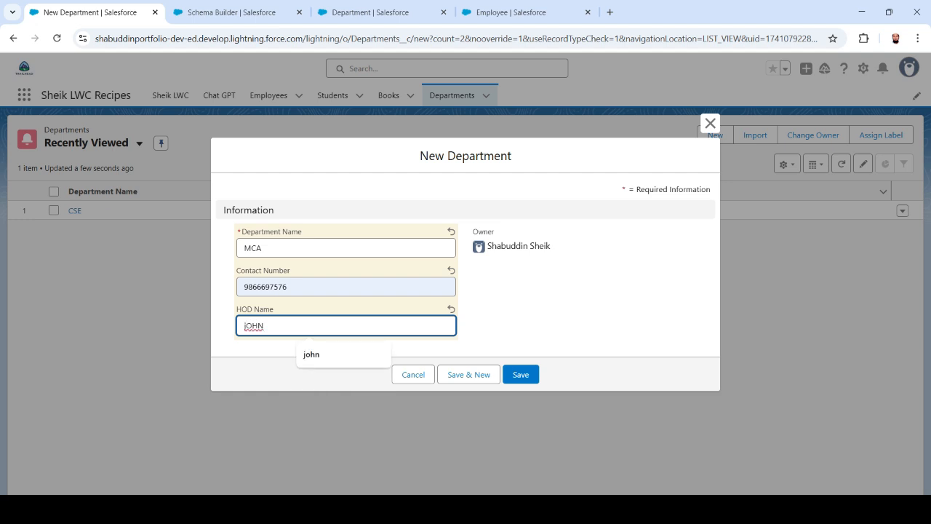
key("BackSpace")
key("BackSpace")
key("BackSpace")
key("BackSpace")
type("J")
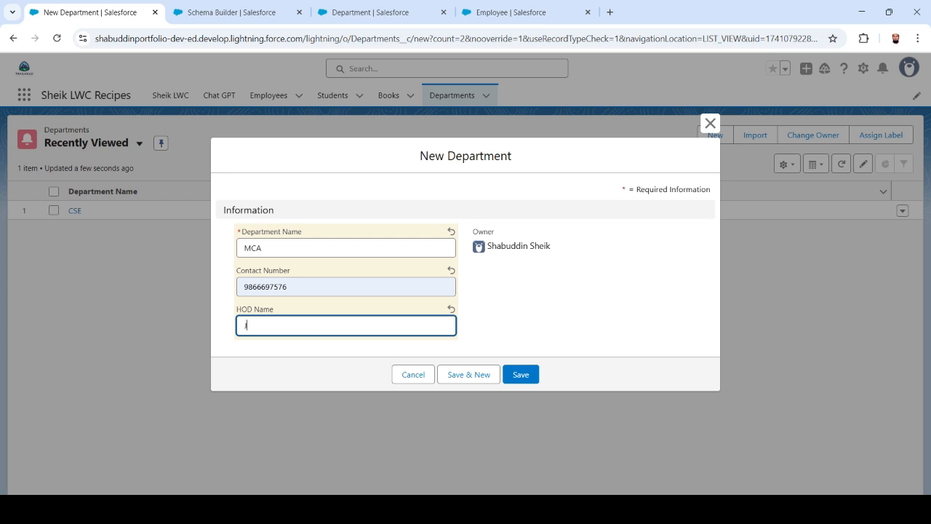
type("ohn")
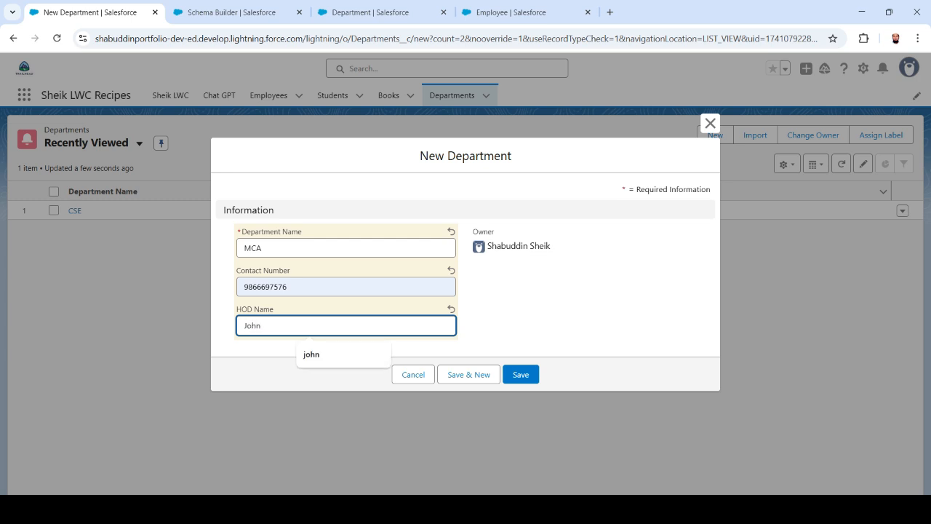
left_click(574, 313)
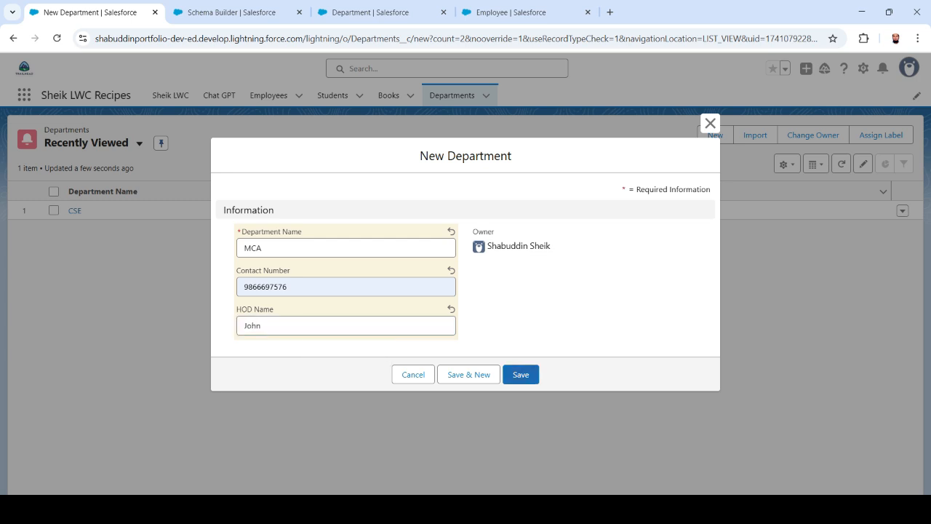
left_click(521, 374)
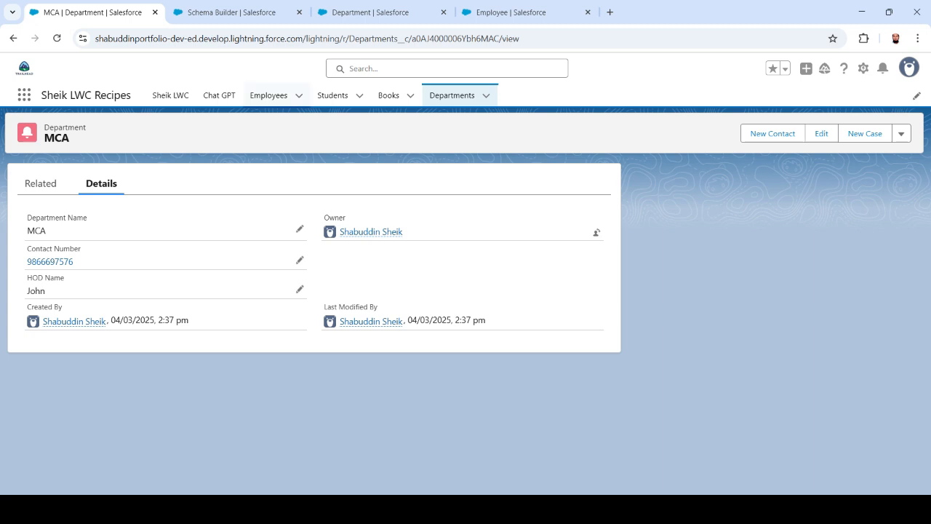
Start a new Employee with a suggested name and e-mail and designation Programmer.
left_click(269, 96)
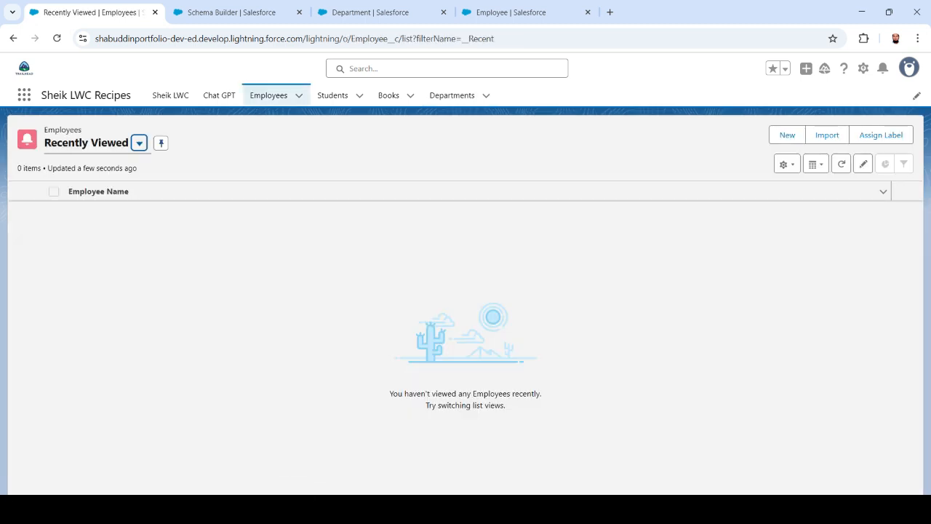
left_click(787, 135)
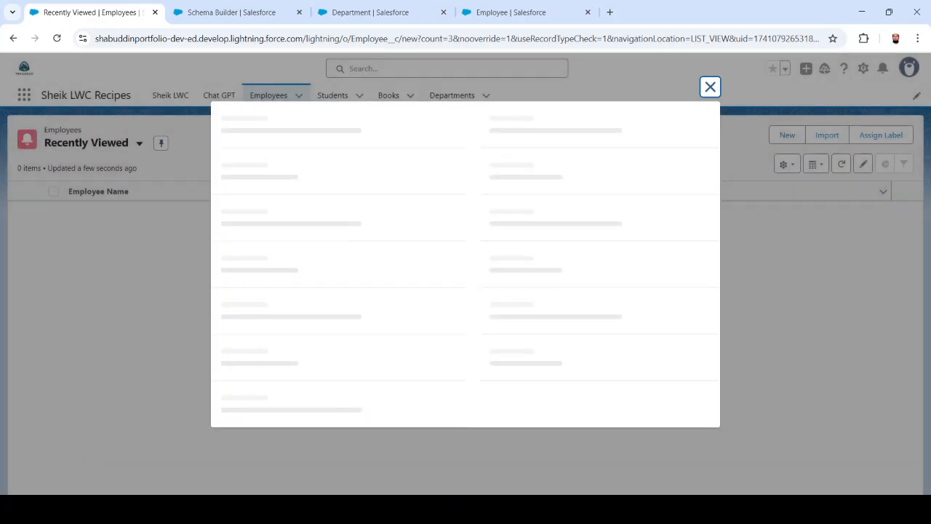
left_click(347, 228)
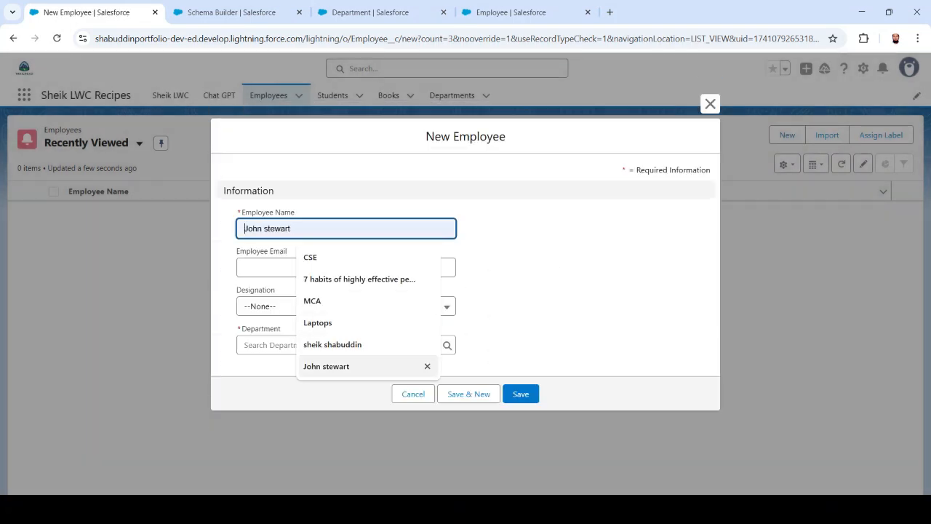
left_click(331, 366)
left_click(339, 267)
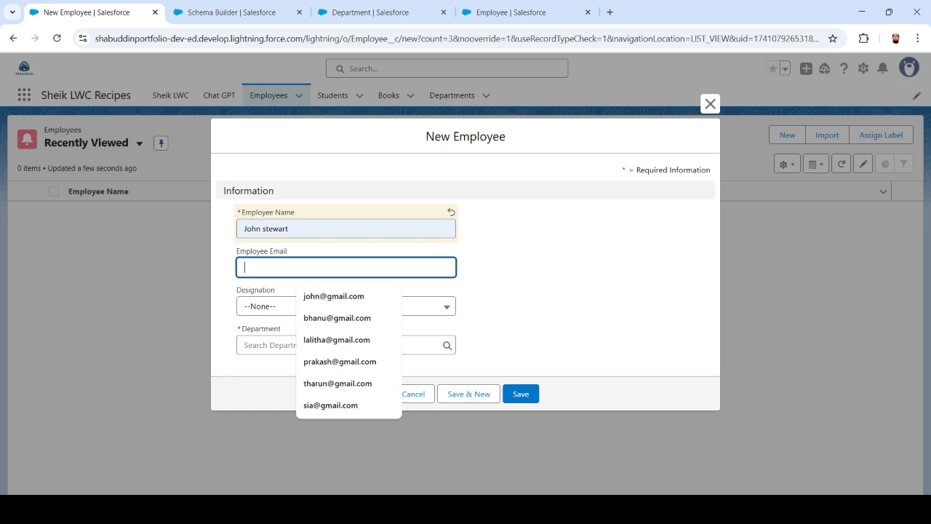
key("Down")
key("Return")
key("Tab")
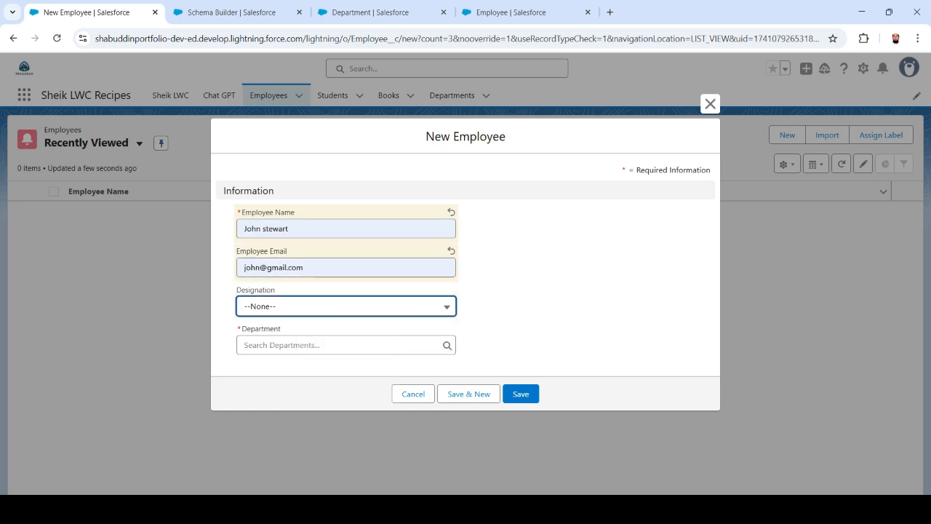
key("Down")
key("Return")
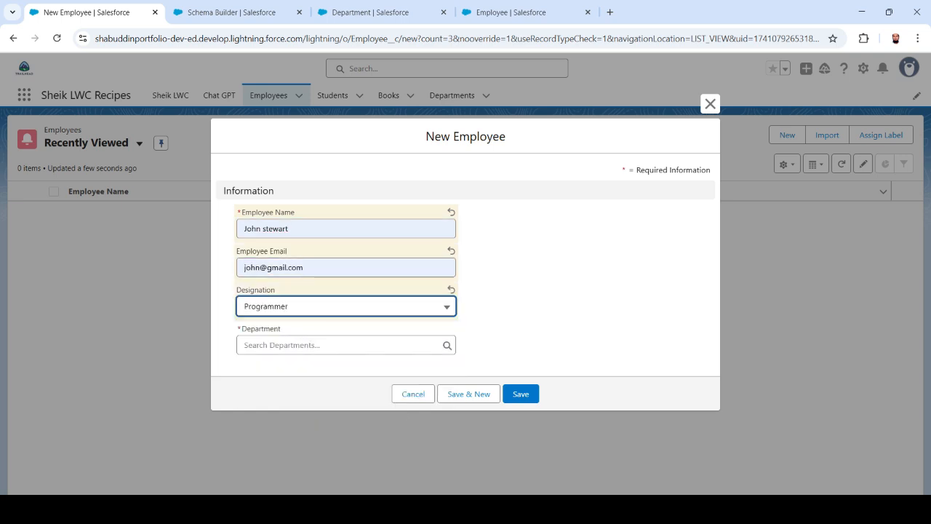
After a missing-department save error, assign MCA as the department and save the employee.
left_click_drag(237, 329, 281, 329)
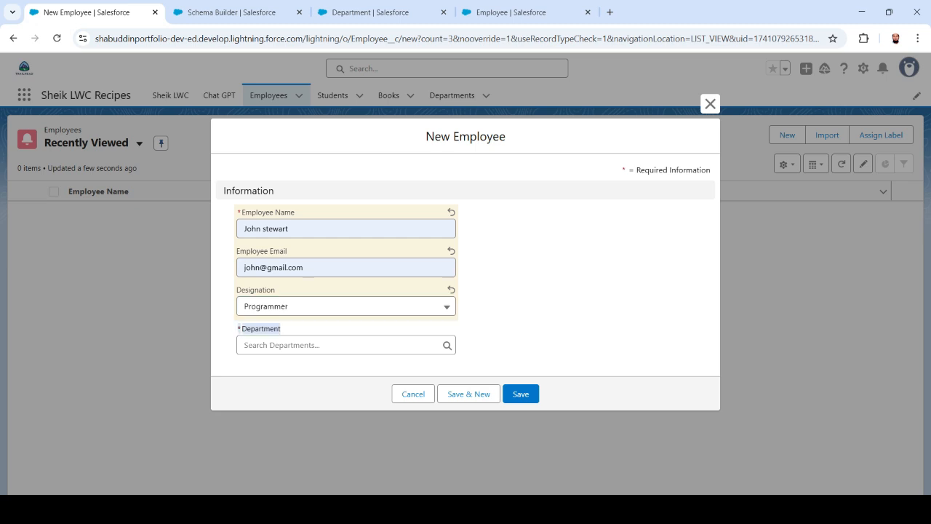
left_click(313, 330)
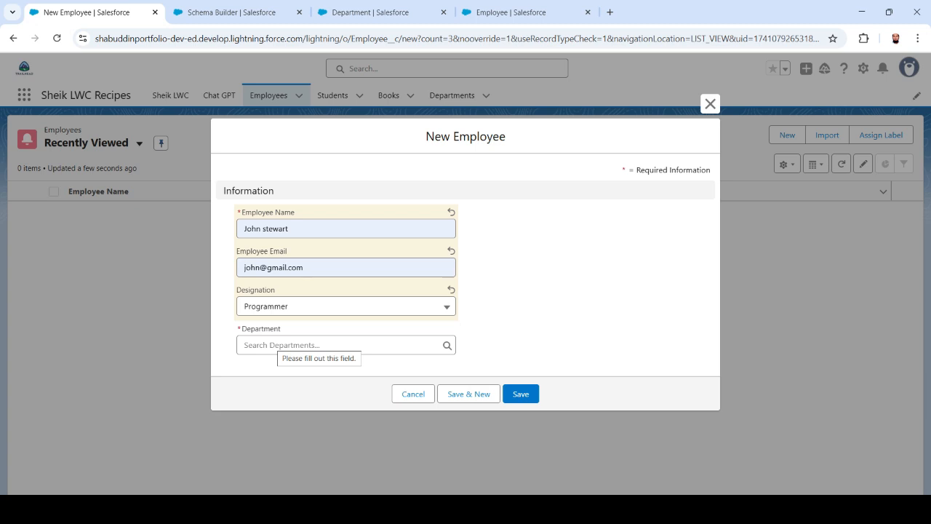
left_click(284, 345)
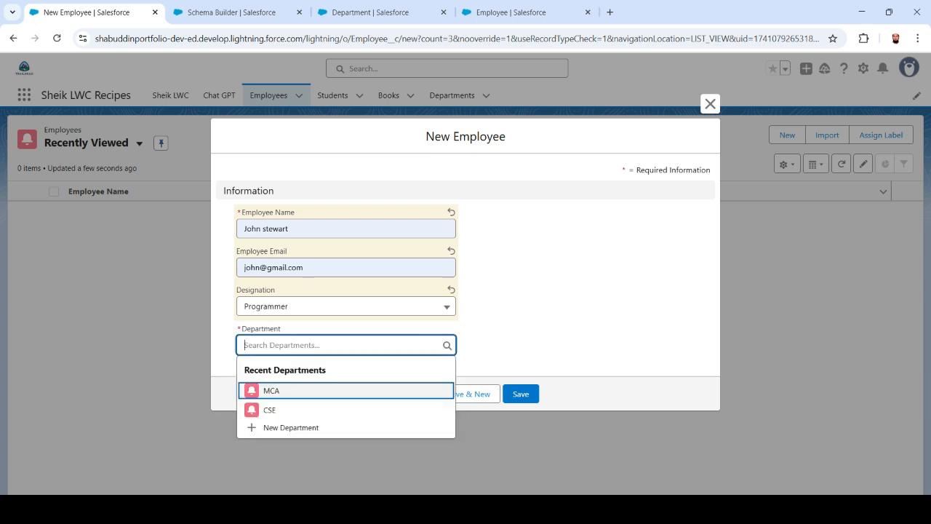
key("Up")
key("Down")
key("Down")
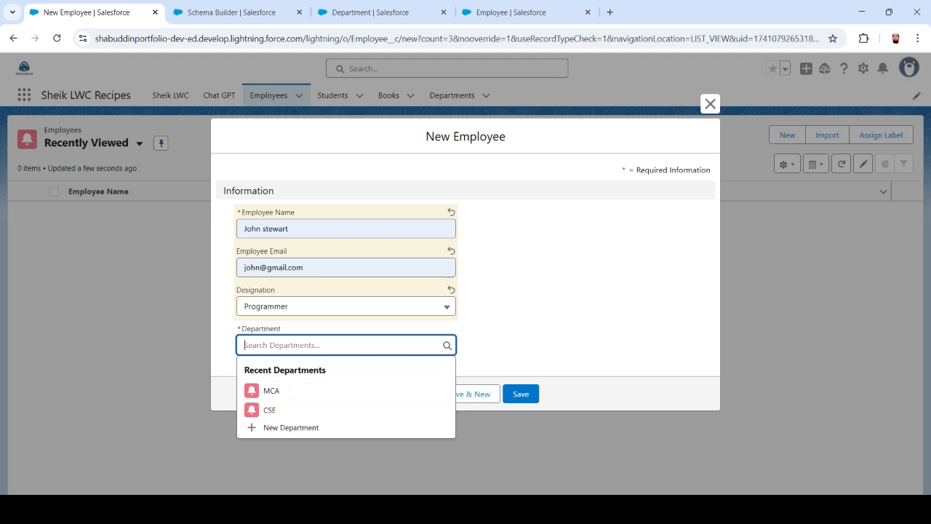
left_click(553, 320)
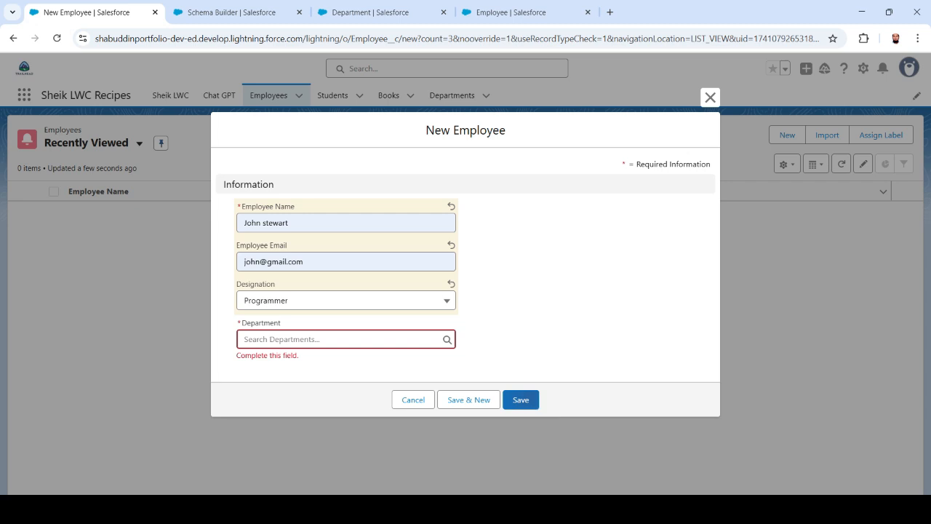
left_click(521, 400)
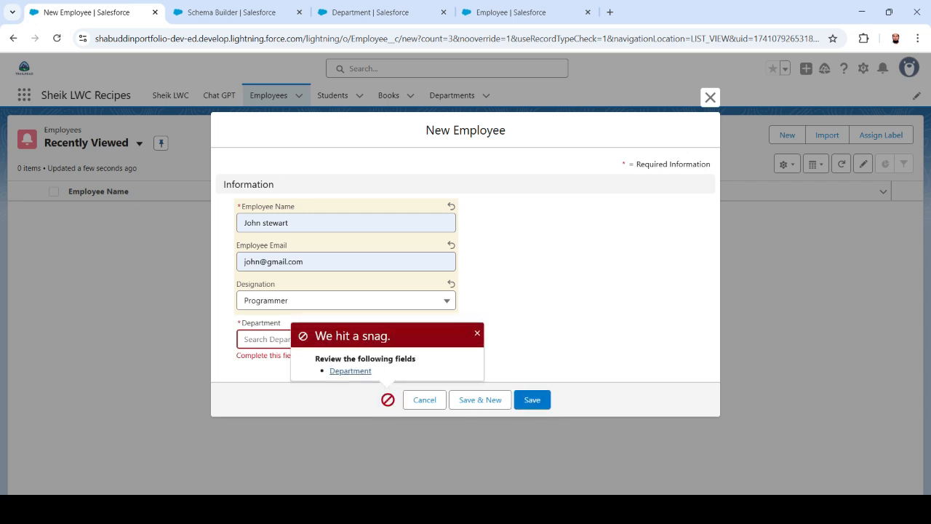
left_click(477, 333)
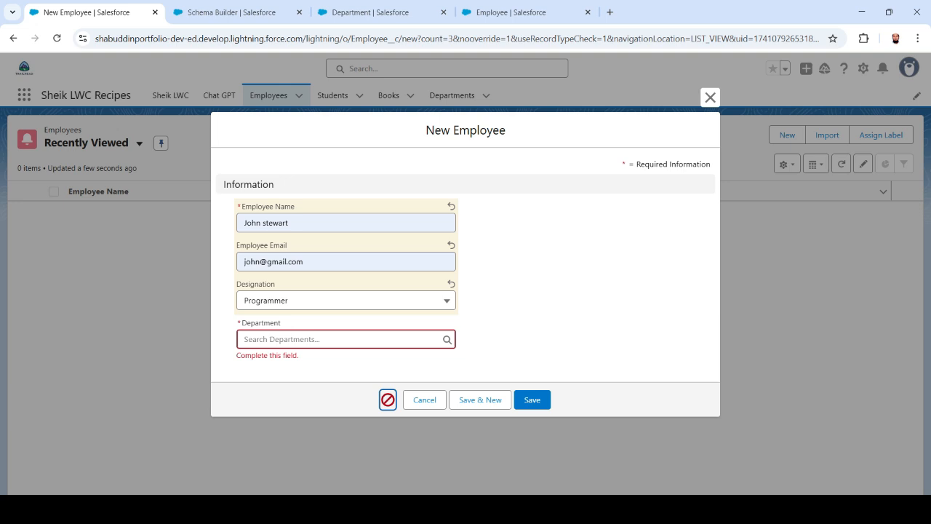
left_click(346, 340)
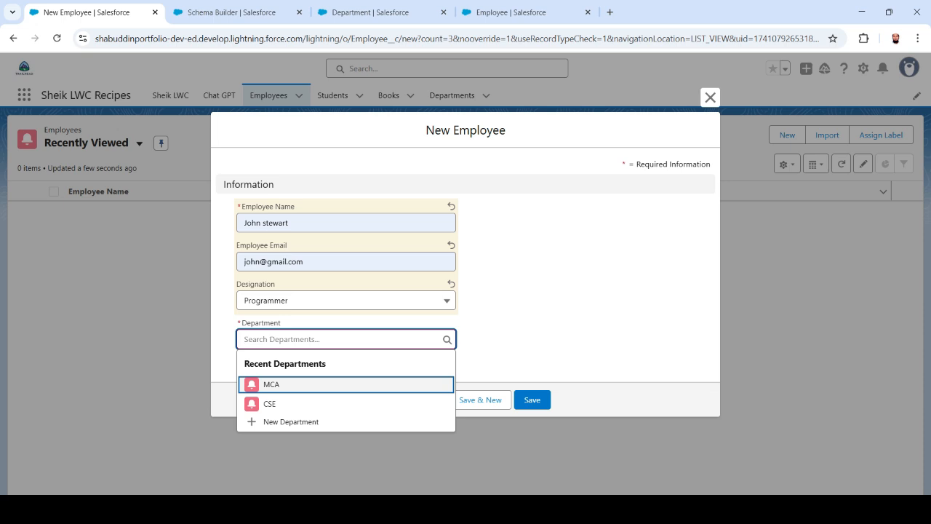
key("Return")
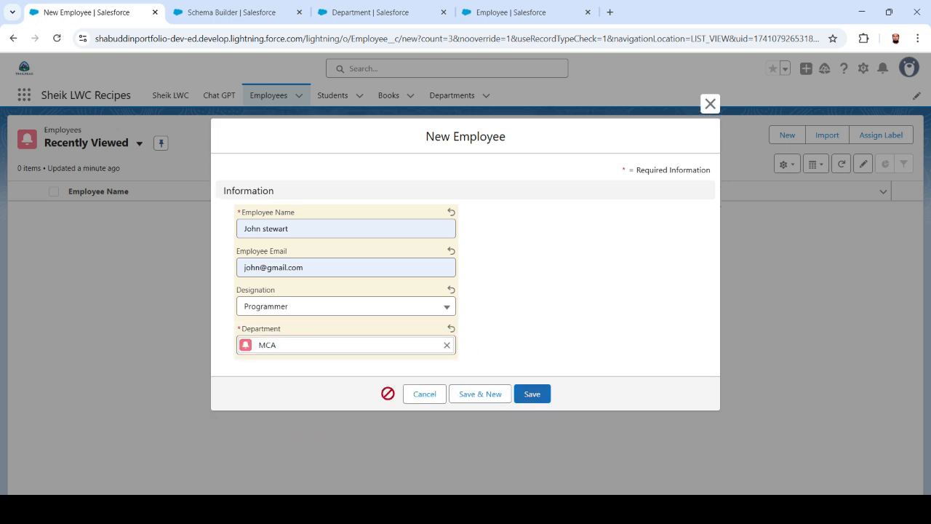
left_click(532, 394)
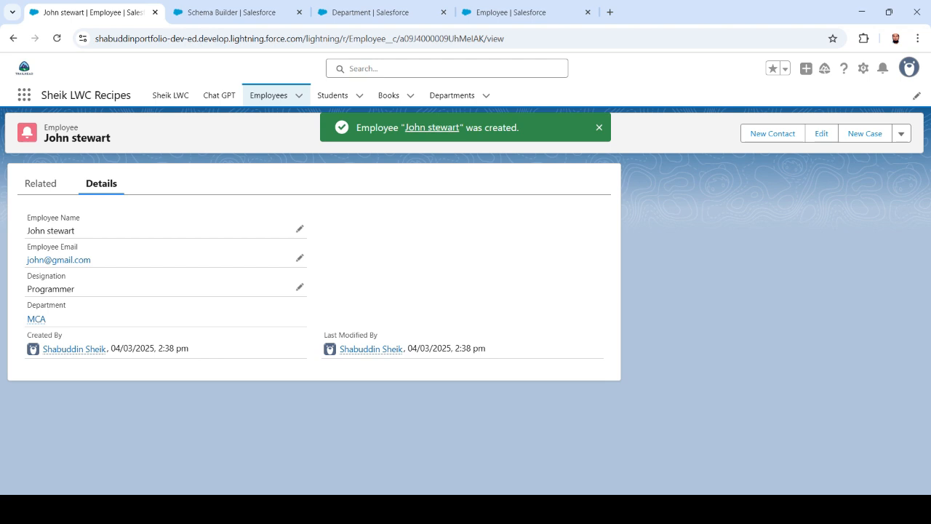
Create an employee with name, e-mail, designation Asst Professor and department MCA.
left_click(268, 95)
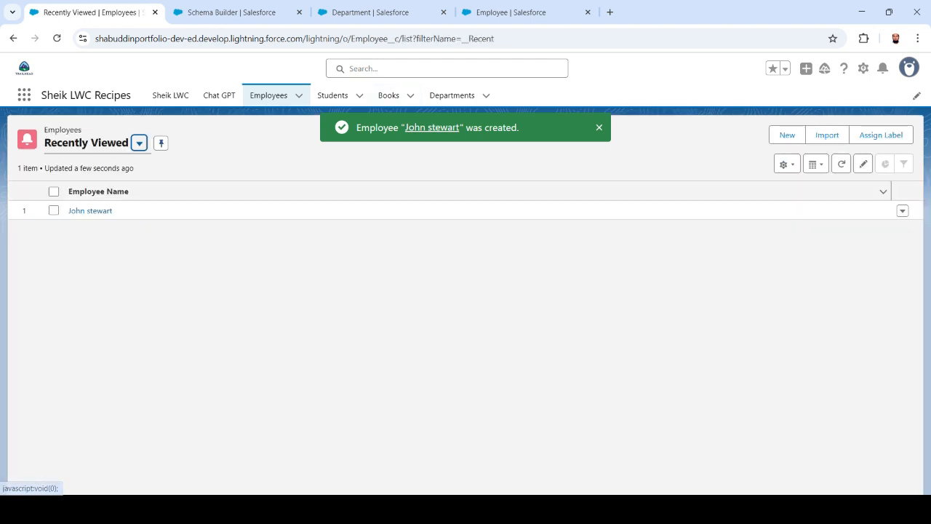
left_click(787, 134)
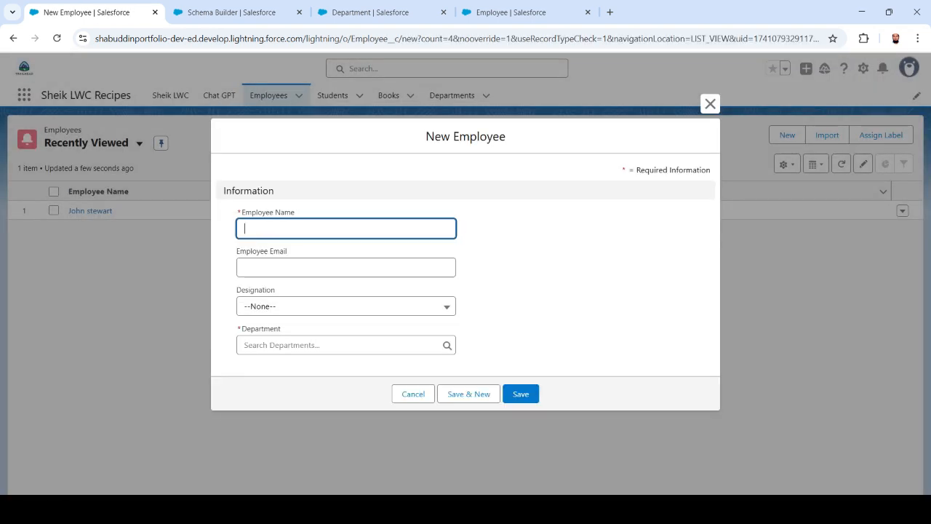
left_click(346, 228)
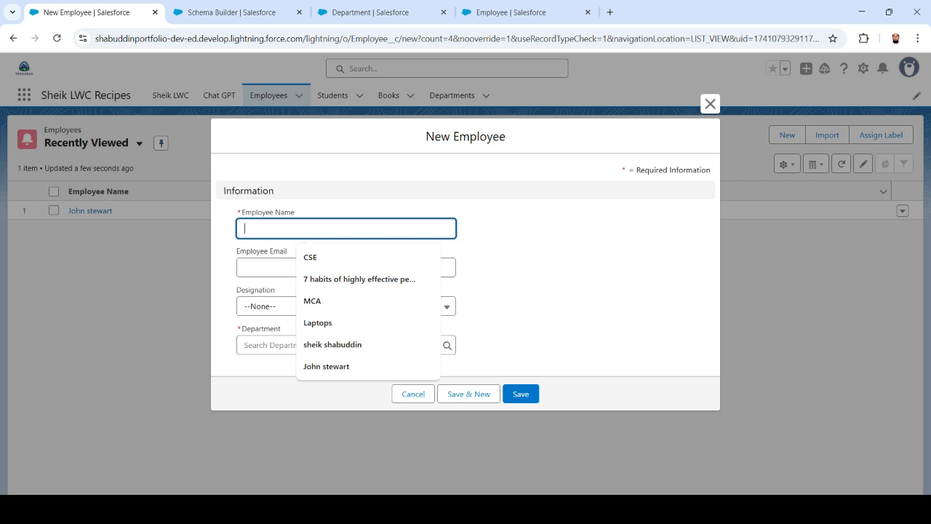
type("suman")
key("Tab")
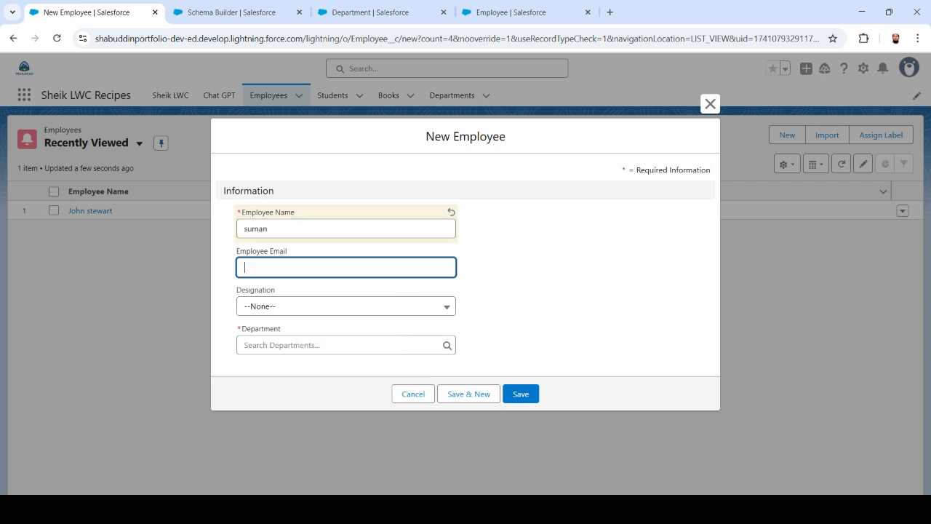
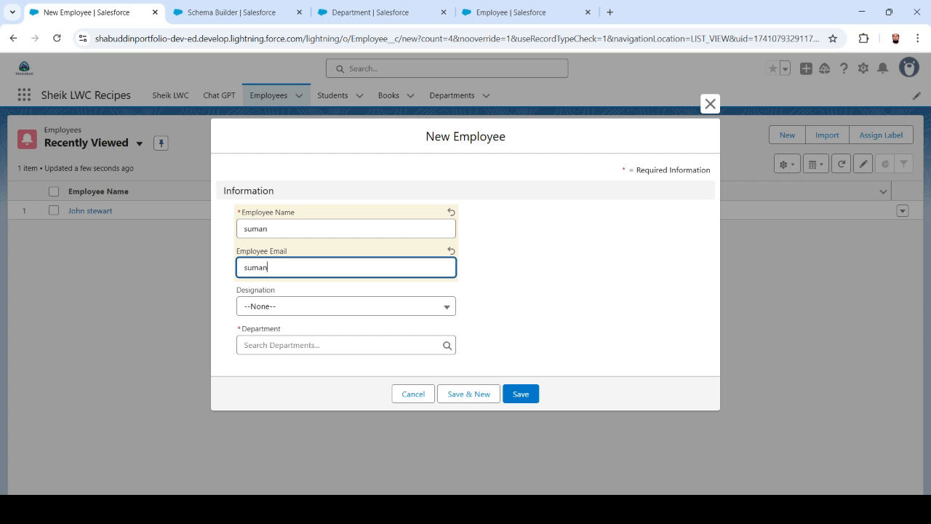
key("Tab")
key("Down")
key("Down")
key("Down")
key("Down")
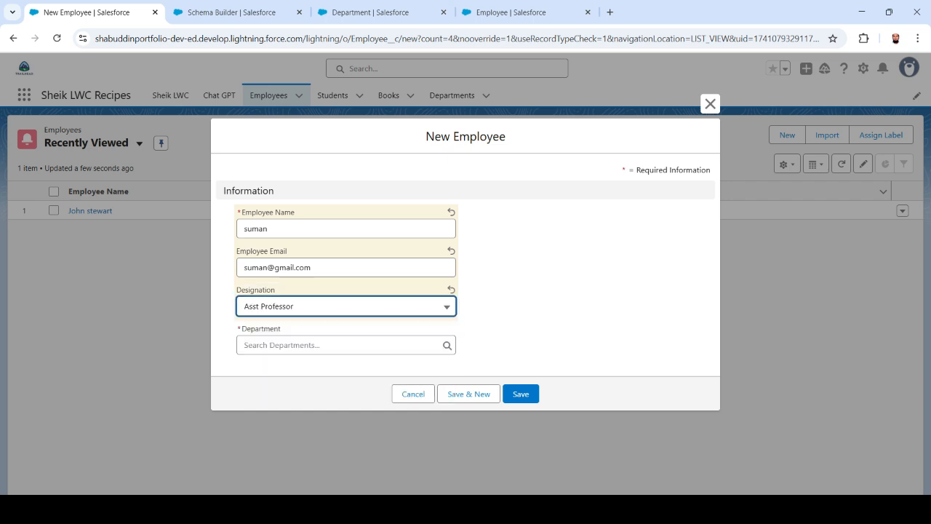
key("Return")
key("Tab")
key("Down")
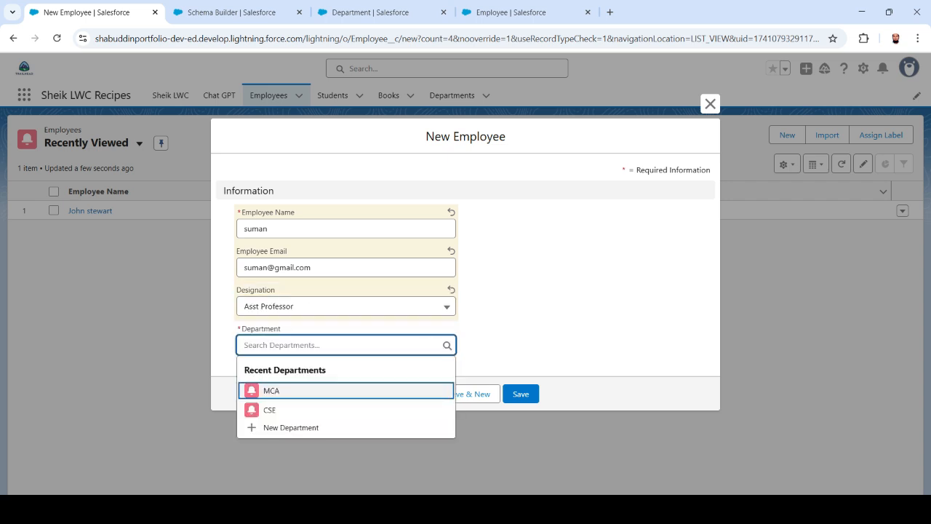
key("Return")
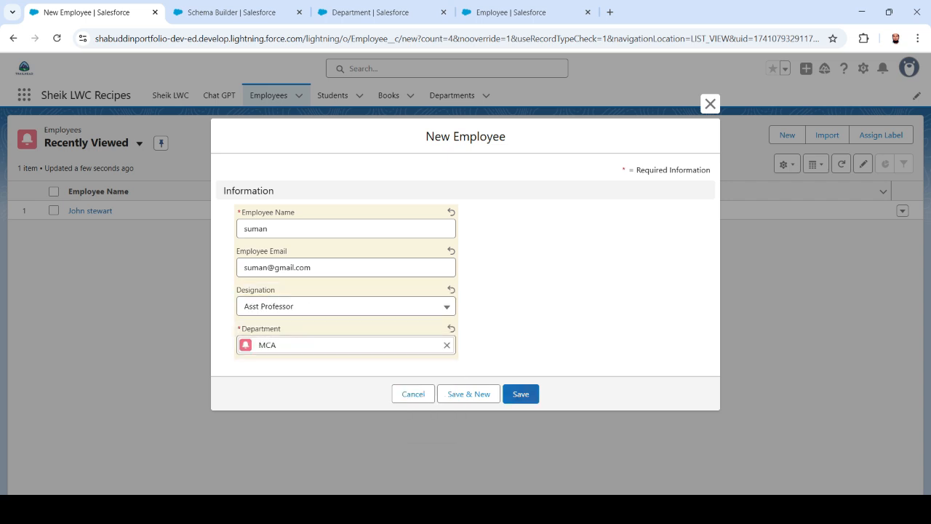
left_click(521, 394)
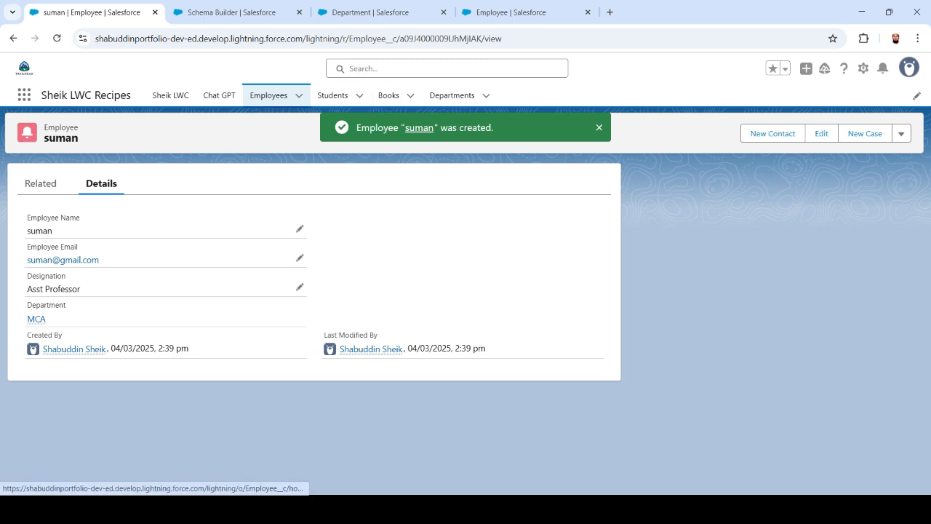
Add a second employee with a suggested e-mail, designation Lecturer and department CSE.
left_click(277, 98)
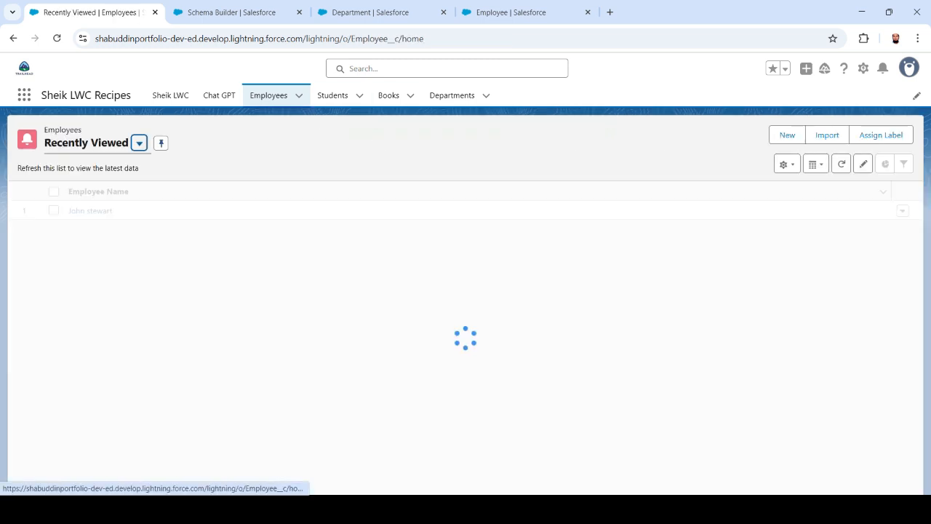
left_click(787, 135)
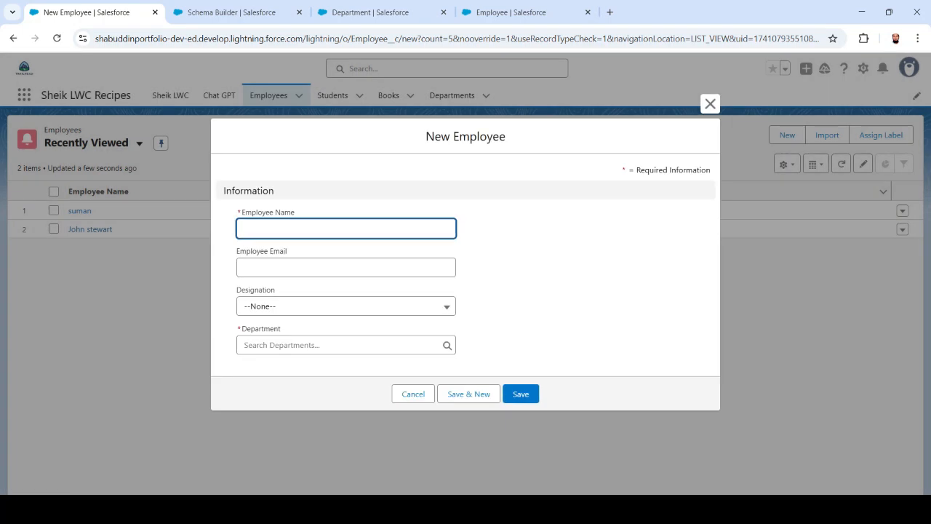
type("lalitha")
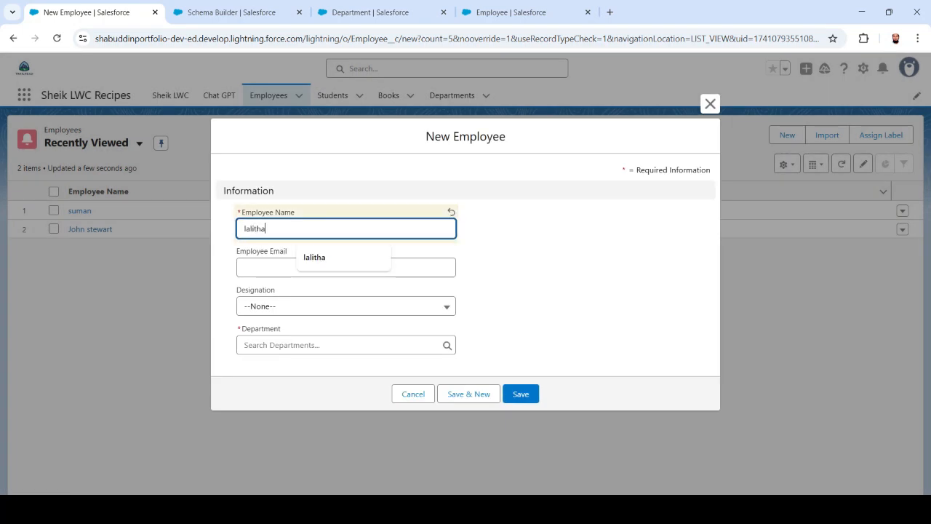
key("Tab")
type("lal")
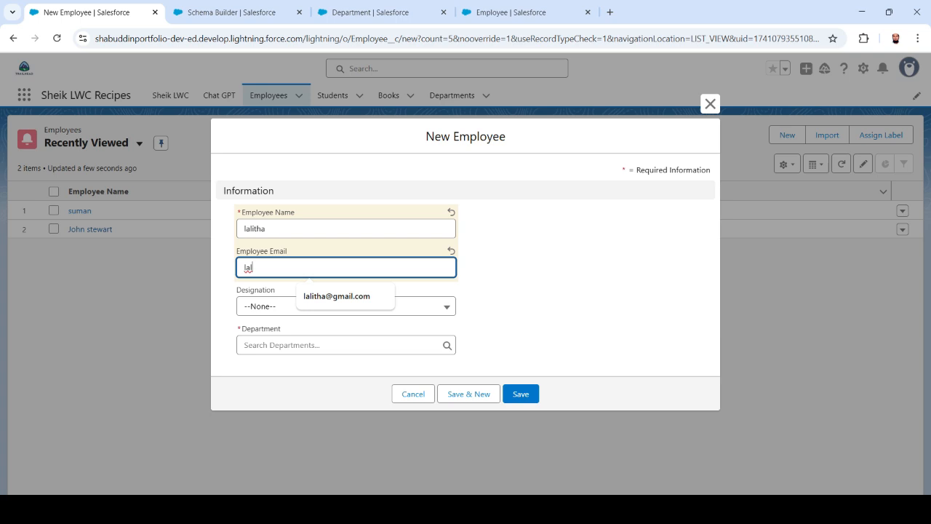
key("Down")
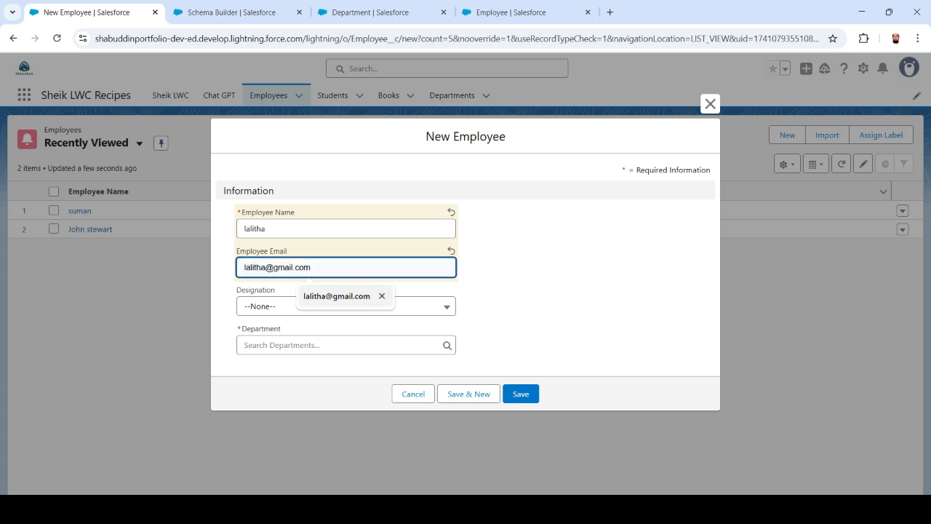
key("Return")
key("Tab")
key("Down")
key("Down")
key("Down")
key("Return")
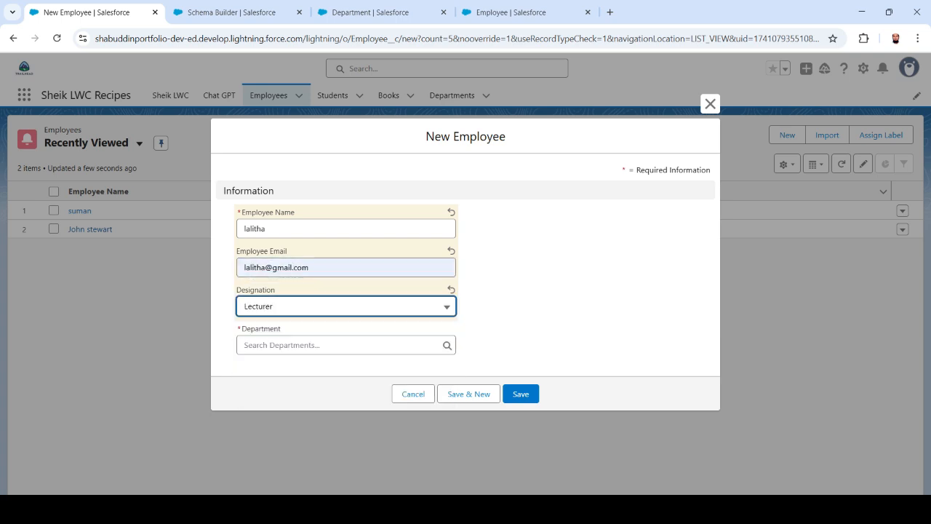
key("Tab")
key("Down")
key("Down")
left_click(270, 411)
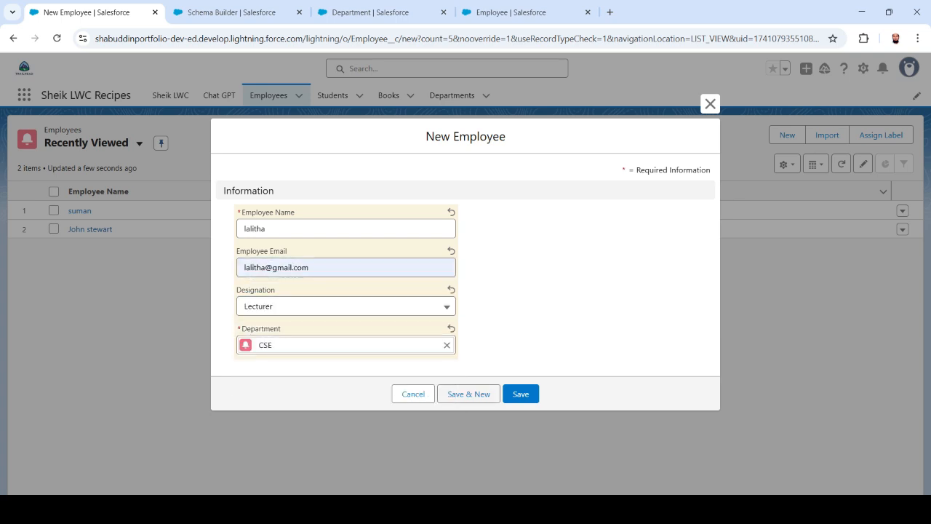
left_click(521, 394)
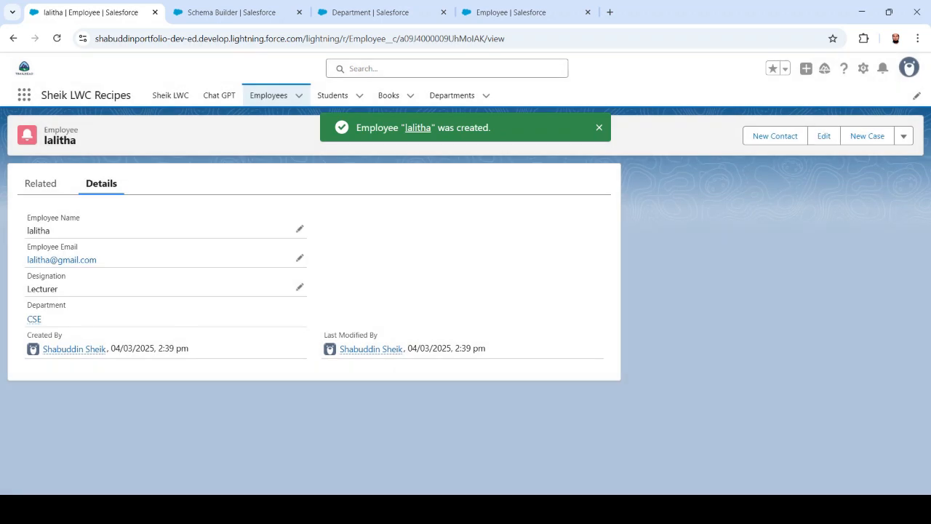
Add a third employee with e-mail, designation Asst Professor and department CSE.
left_click(268, 95)
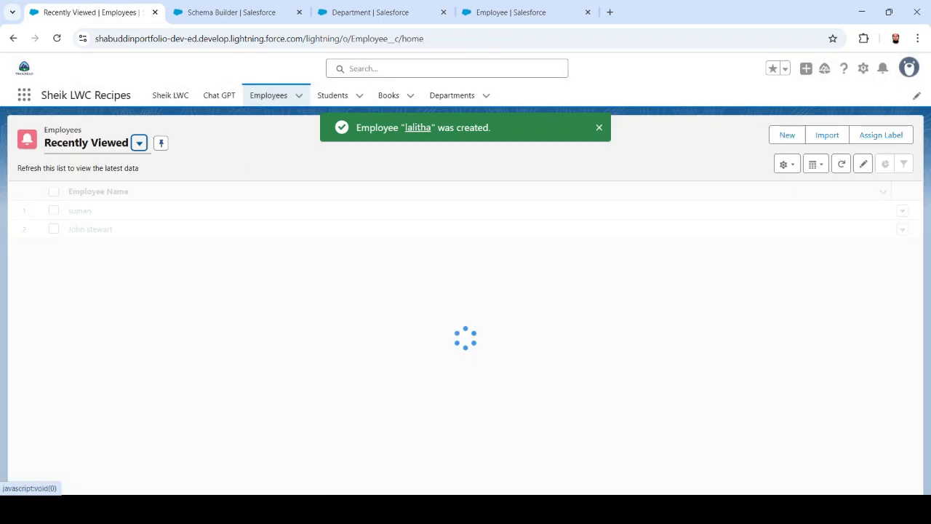
left_click(787, 135)
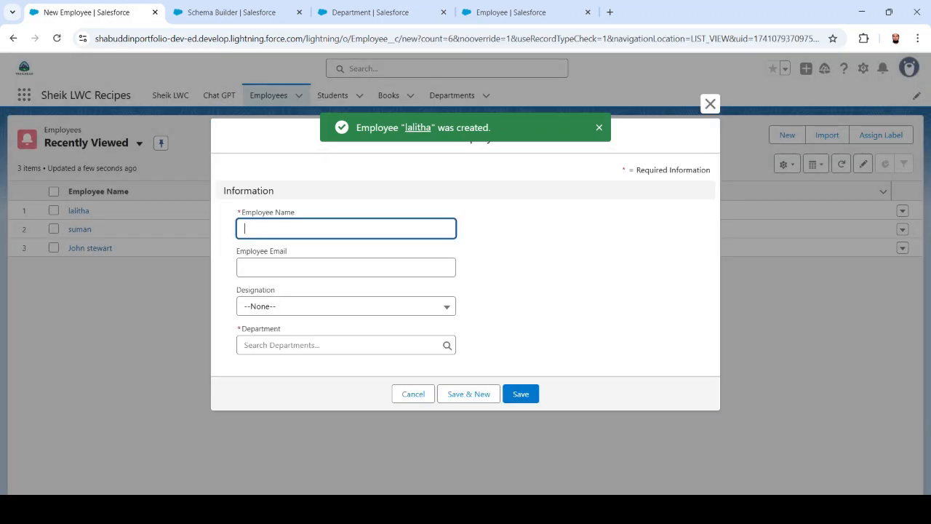
type("u")
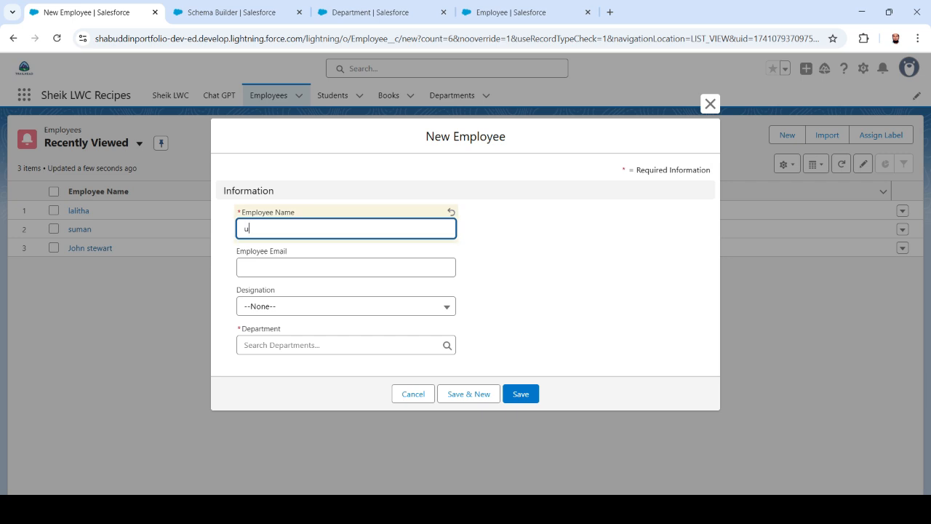
type("mashankar")
key("Tab")
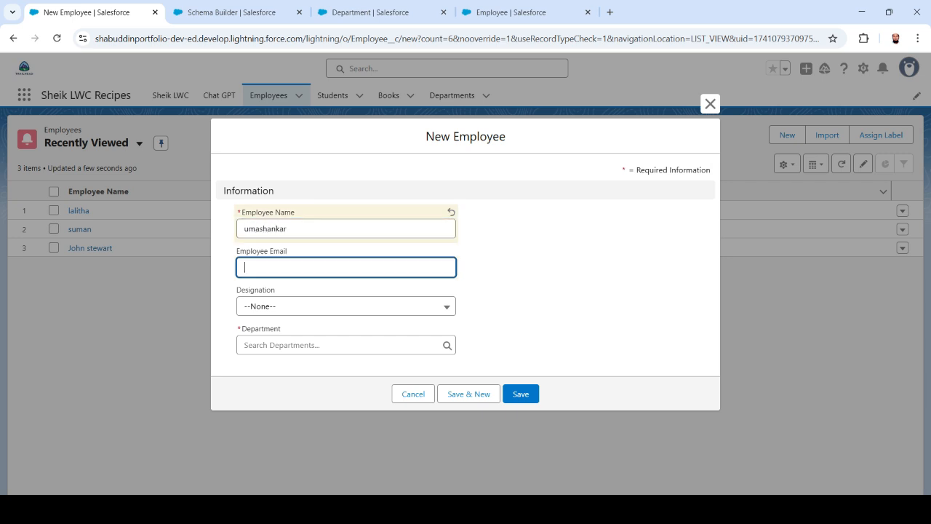
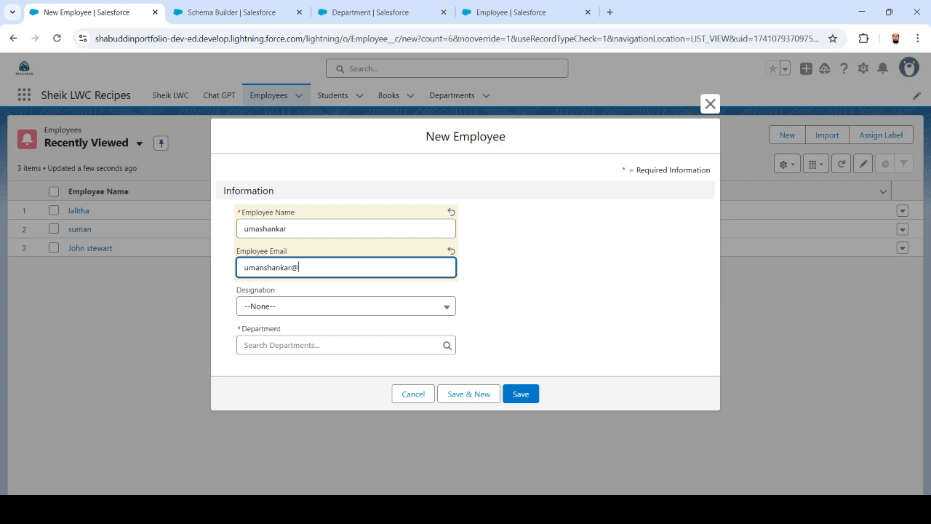
key("Tab")
key("Down")
key("Down")
key("Down")
key("Down")
key("Return")
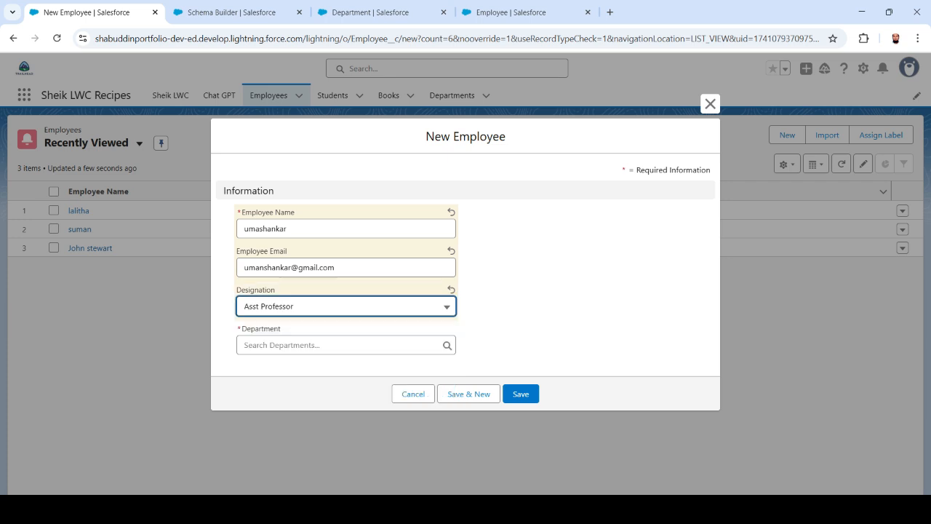
key("Tab")
key("Down")
key("Return")
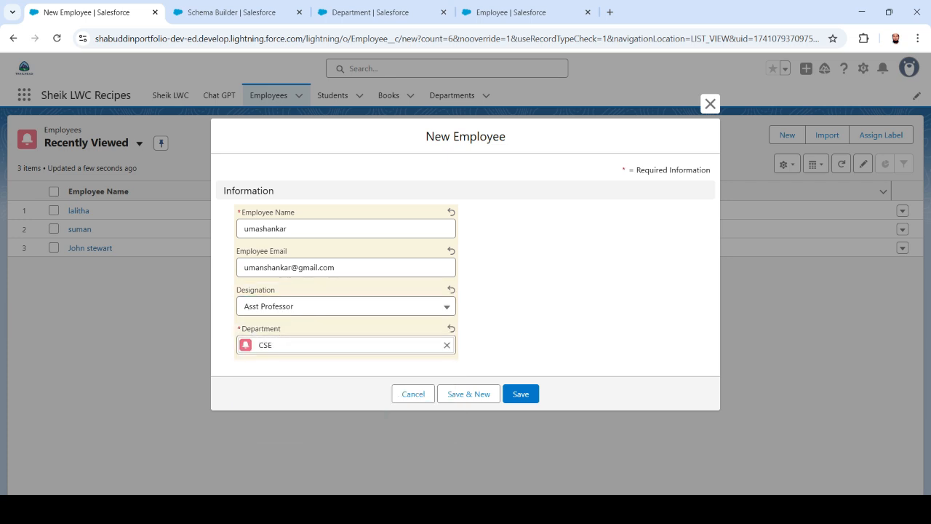
key("Return")
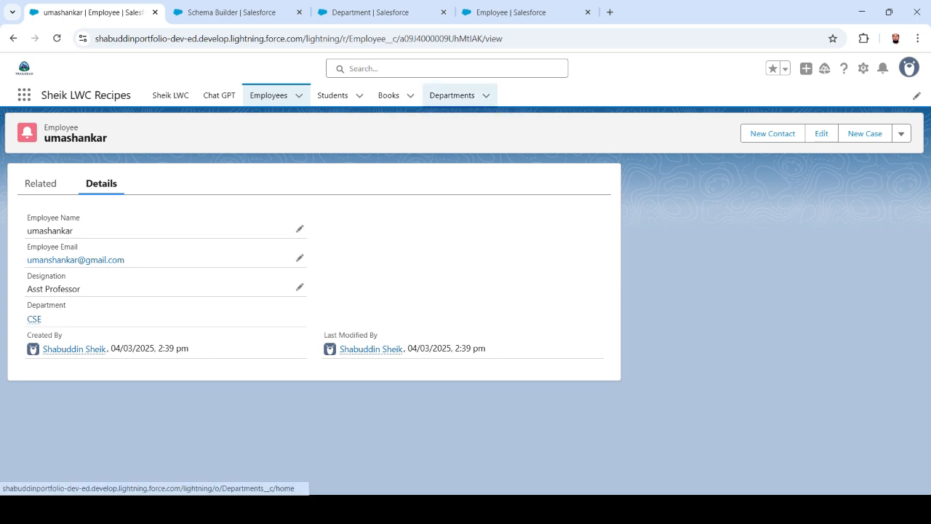
Open the MCA department and review its two related employees.
left_click(451, 95)
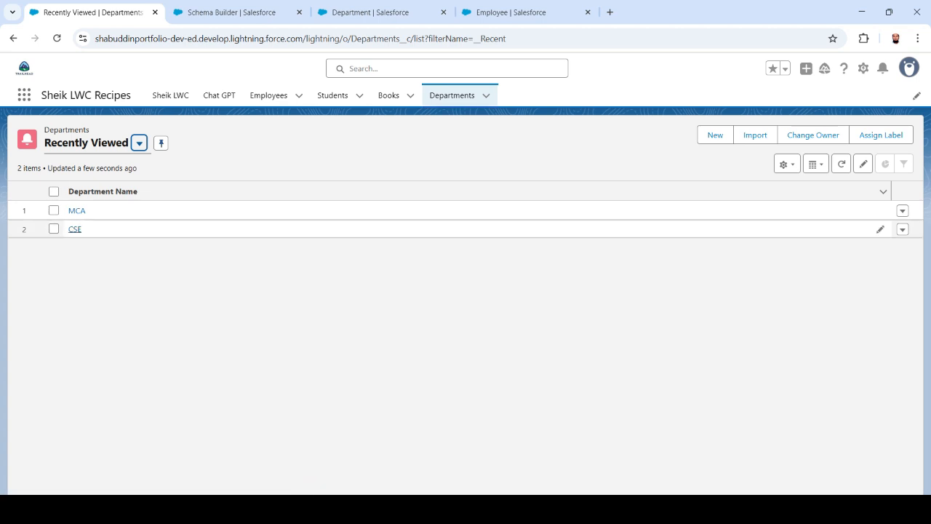
left_click(76, 211)
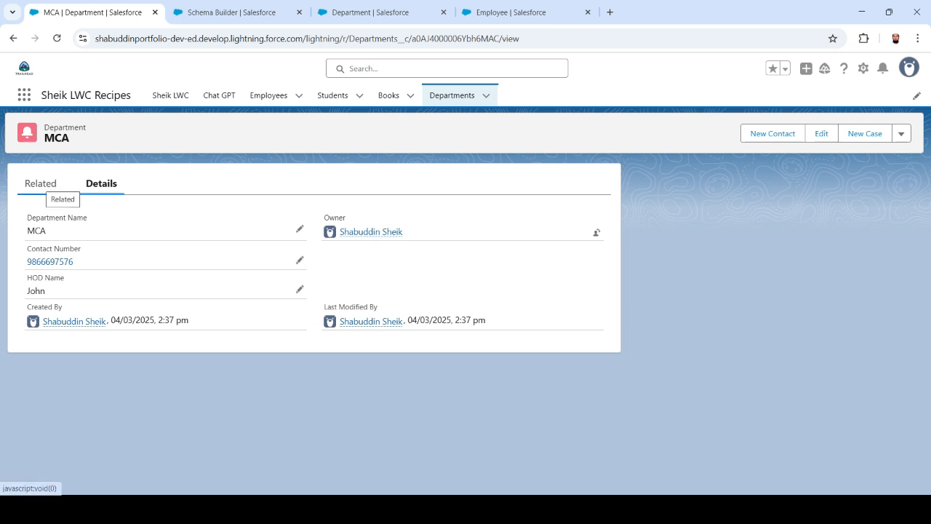
left_click(41, 184)
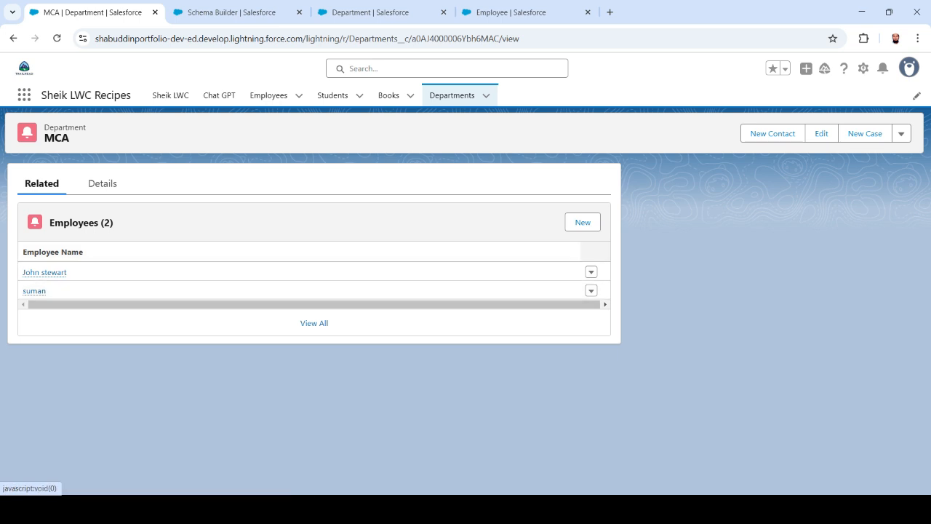
mouse_move(44, 272)
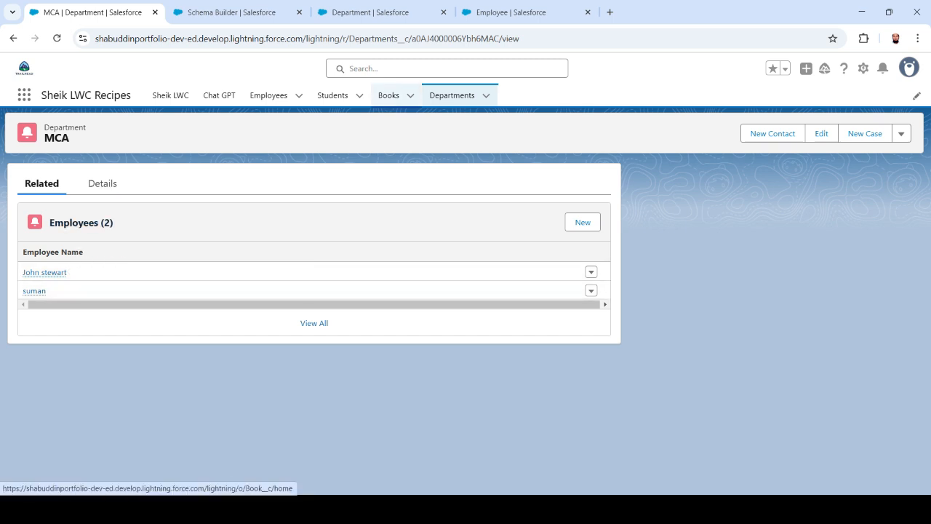
Review CSE's related employees and details, then show the four-record Employees list.
left_click(452, 95)
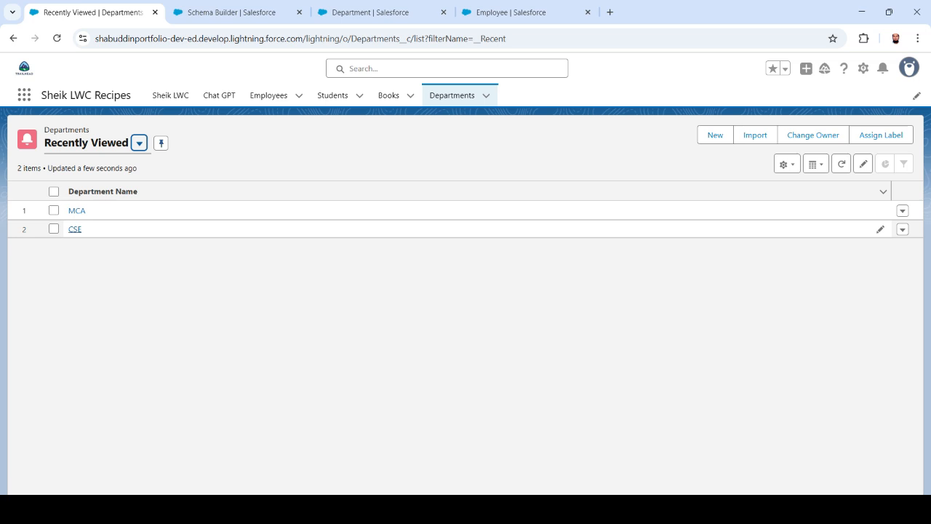
left_click(75, 229)
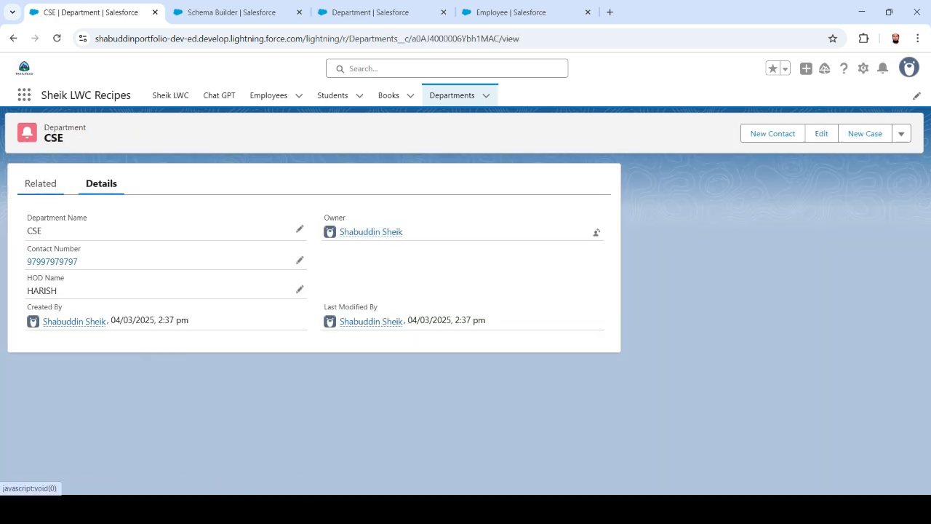
left_click(40, 183)
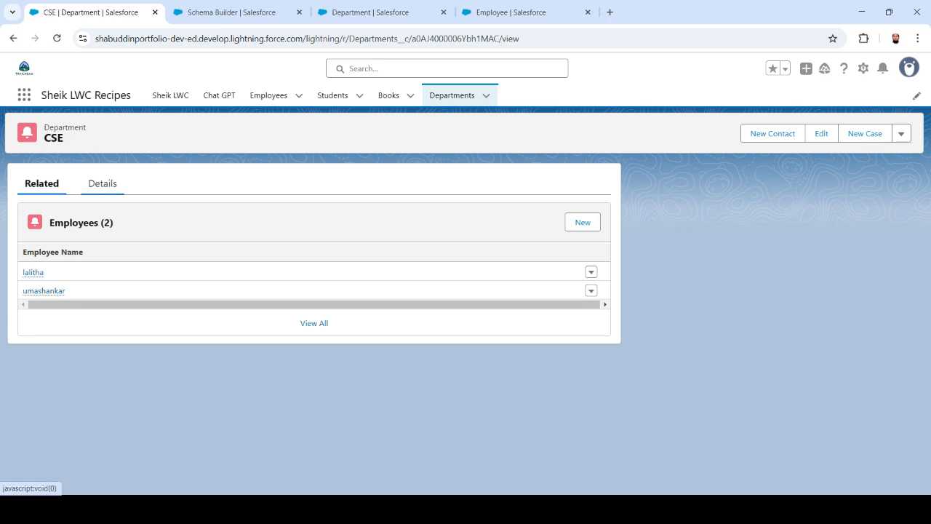
left_click(102, 184)
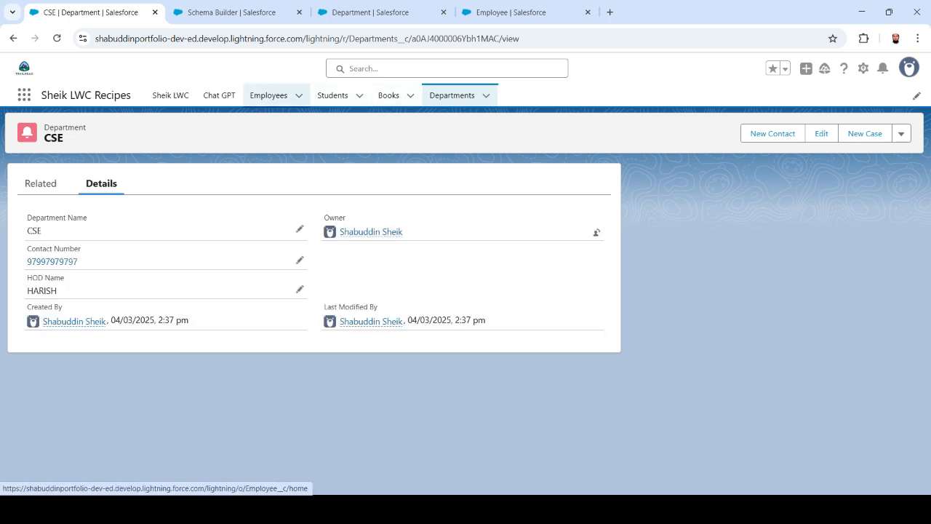
left_click(269, 95)
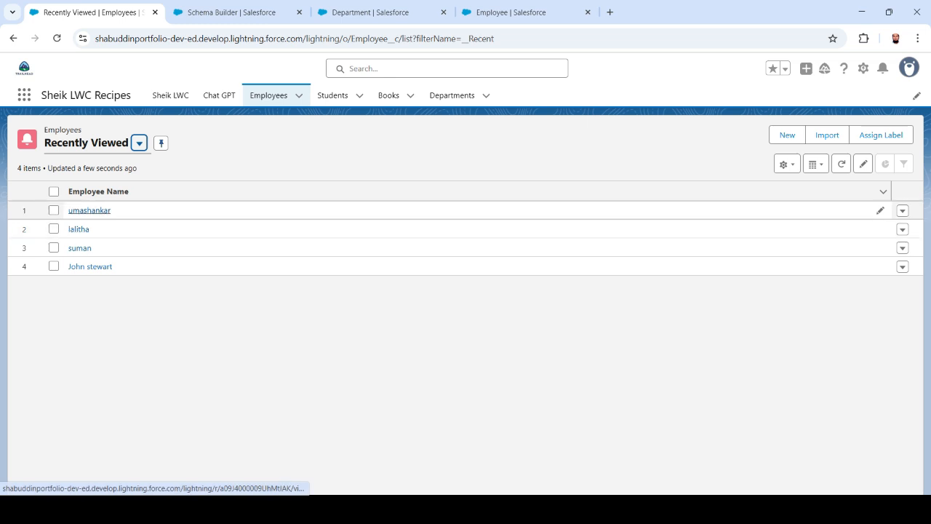
Open the new Asst Professor employee record and confirm its Department link goes to CSE.
left_click(89, 211)
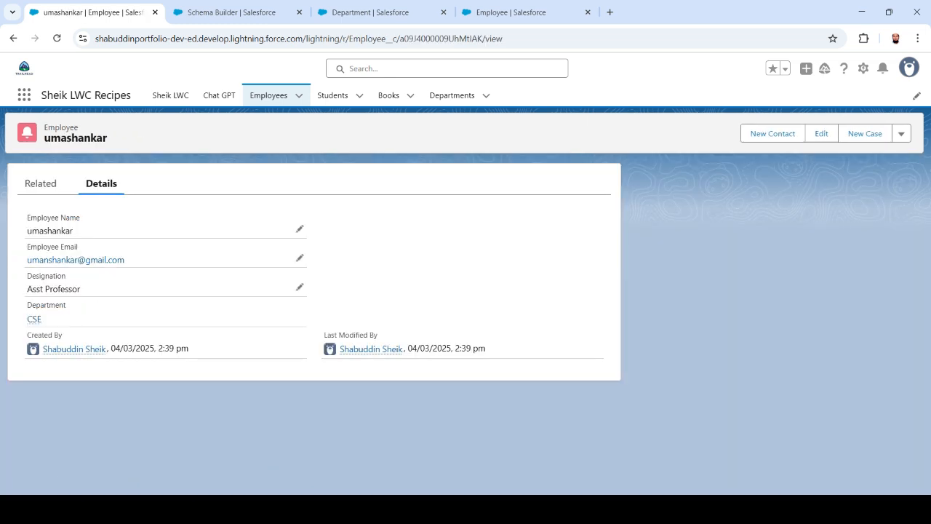
mouse_move(34, 319)
left_click(35, 318)
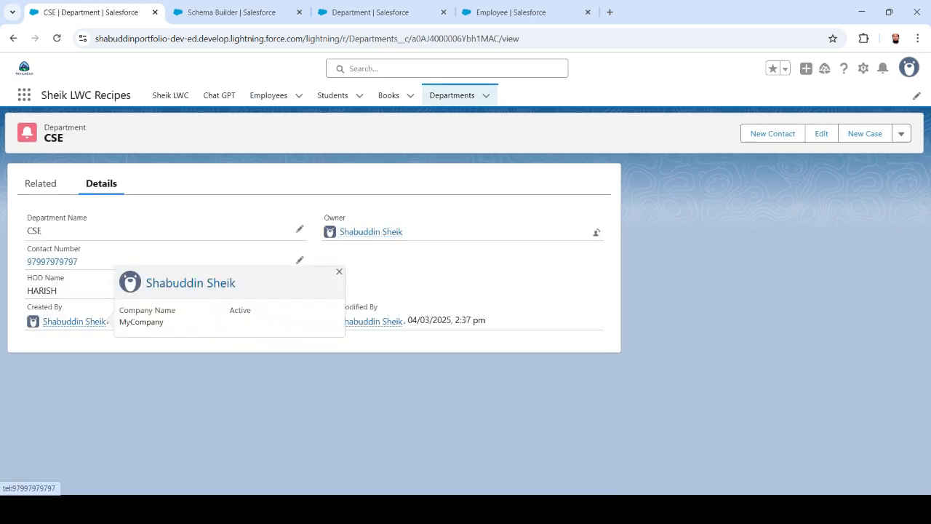
key("alt+Left")
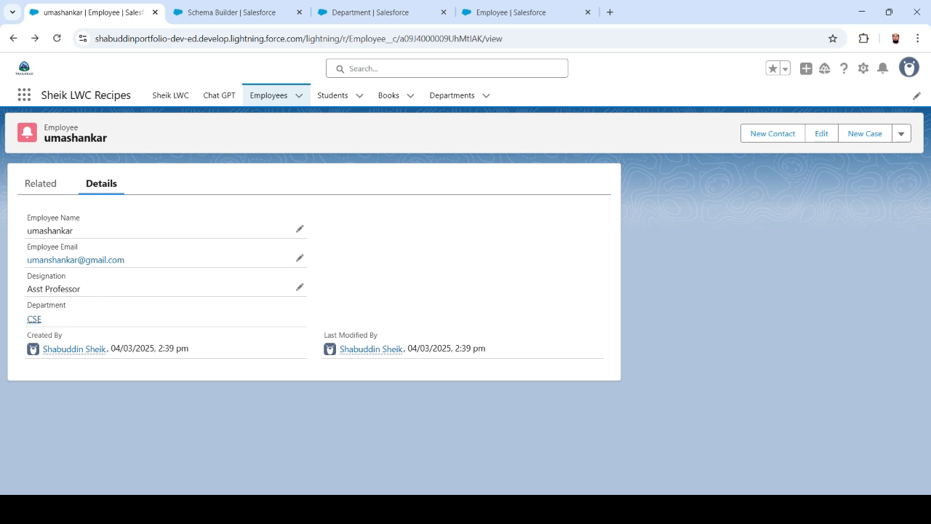
mouse_move(34, 319)
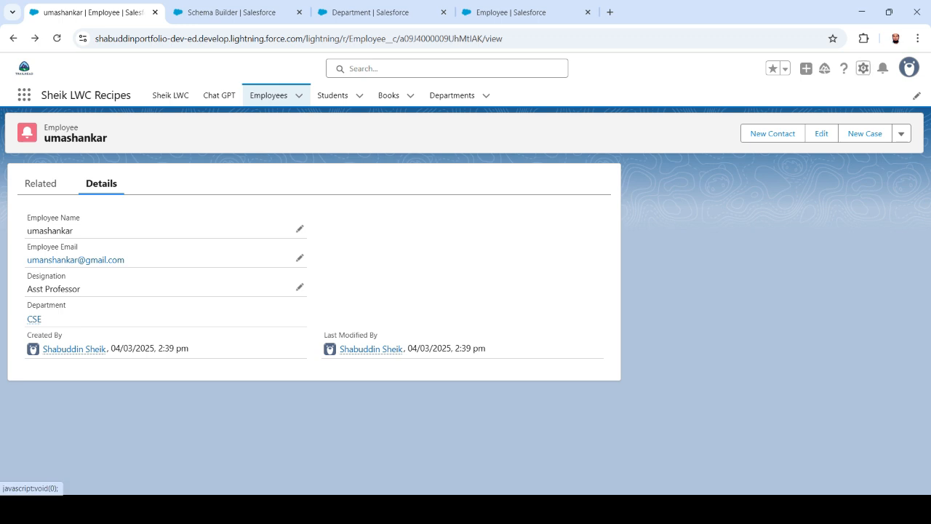
left_click(864, 67)
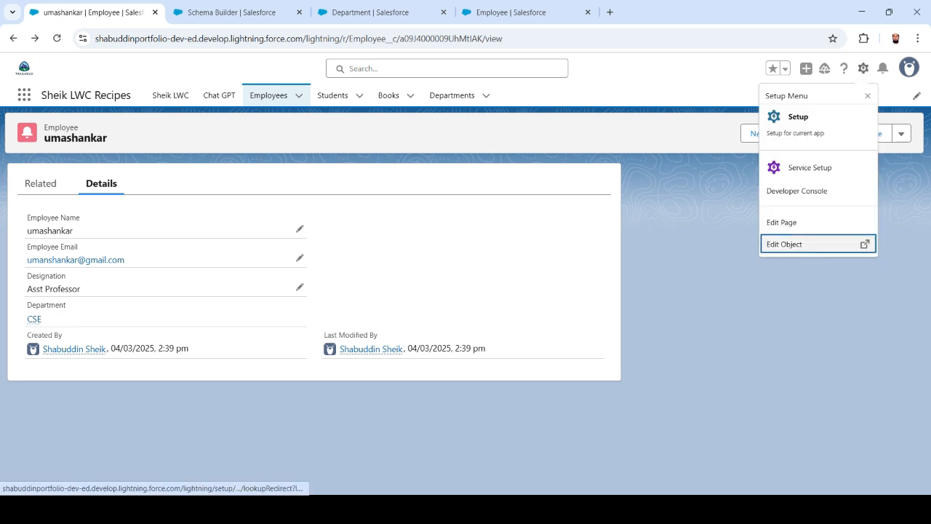
Tick Allow reparenting on Employee's Department master-detail field and save the change.
left_click(800, 243)
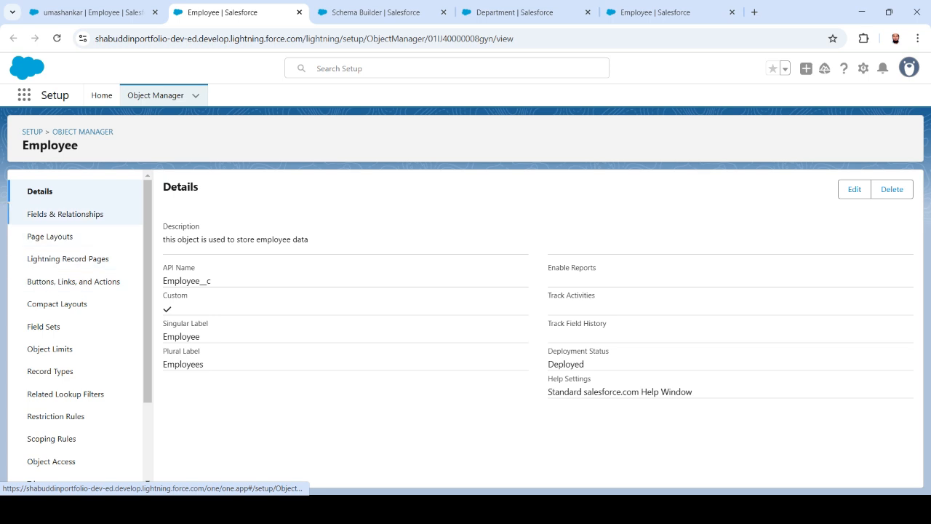
left_click(66, 214)
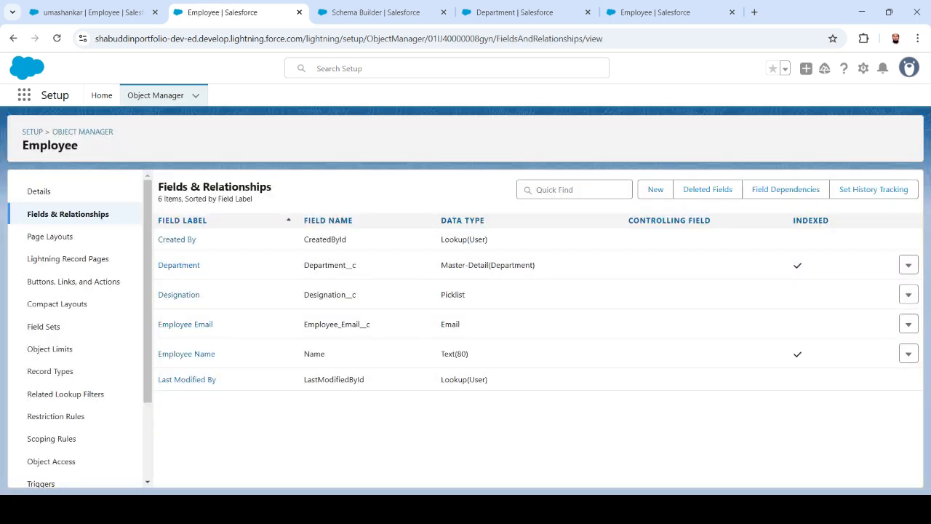
left_click(909, 265)
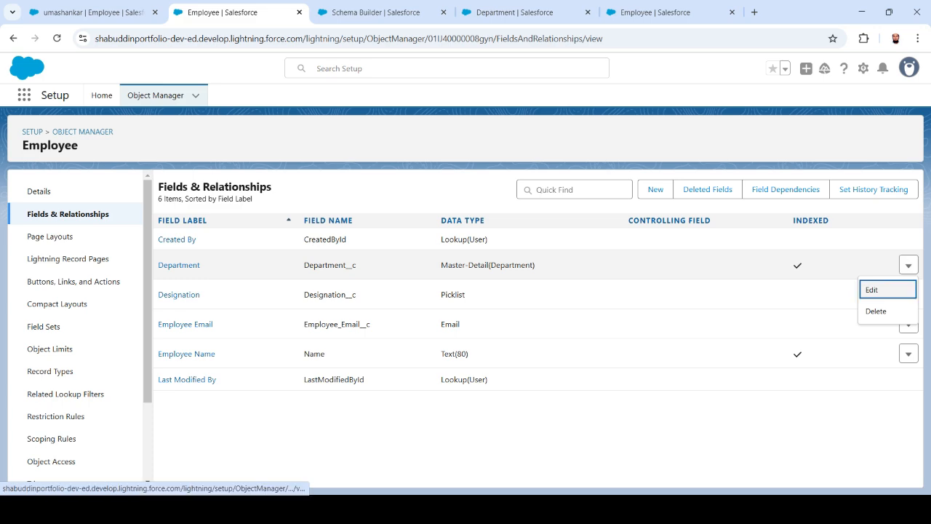
left_click(877, 289)
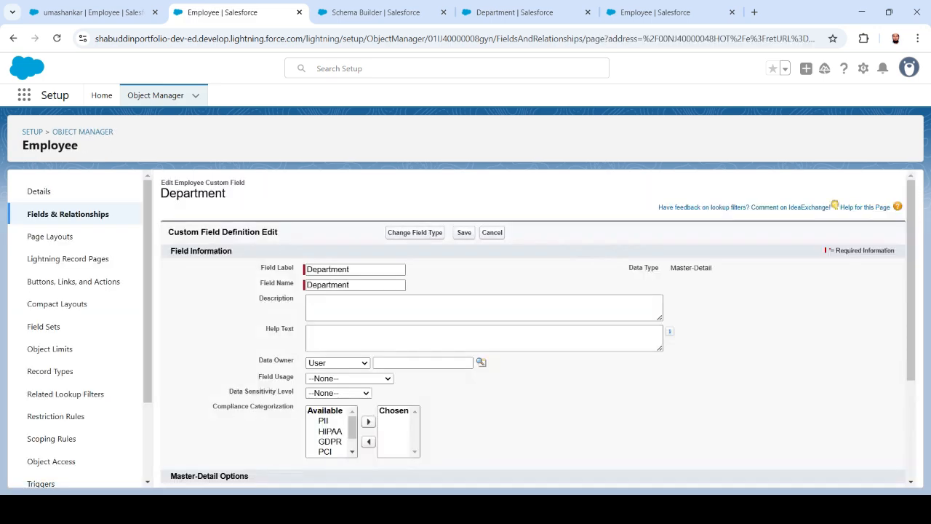
scroll(538, 330, "down", 2)
scroll(538, 329, "down", 1)
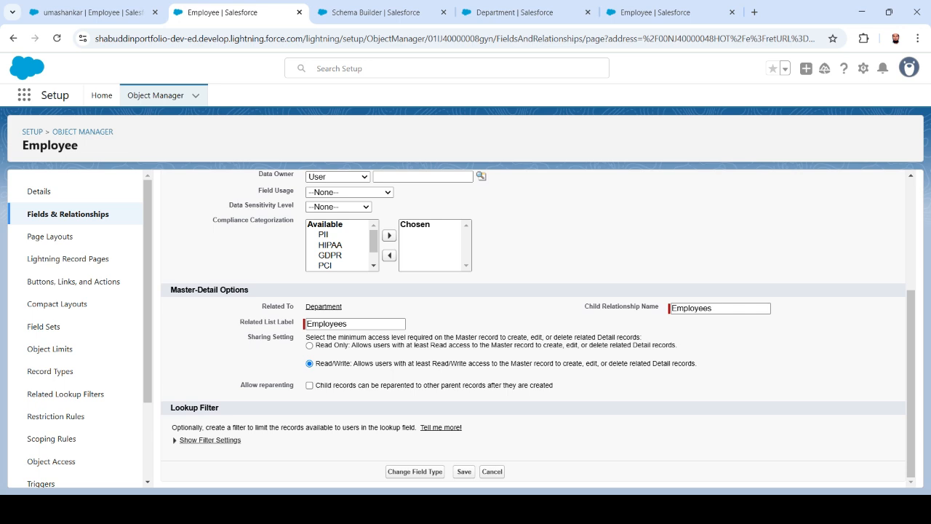
left_click_drag(240, 385, 294, 385)
left_click(294, 386)
left_click(310, 385)
left_click(464, 471)
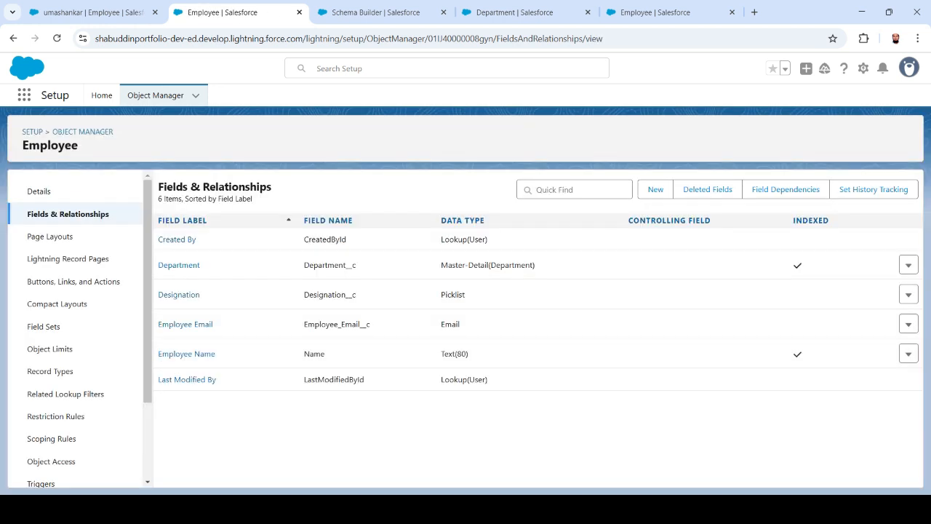
left_click(91, 12)
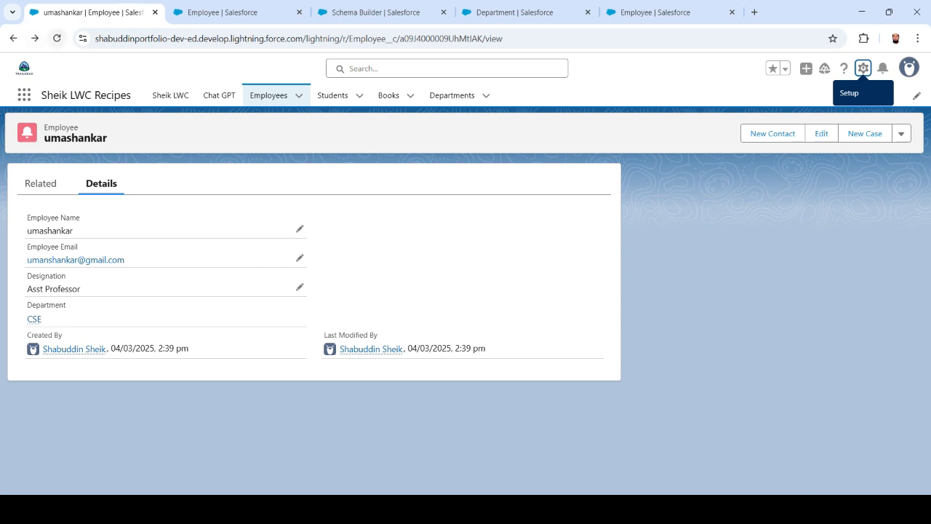
Change the Asst Professor employee's department from CSE to MCA and save the record.
left_click(57, 38)
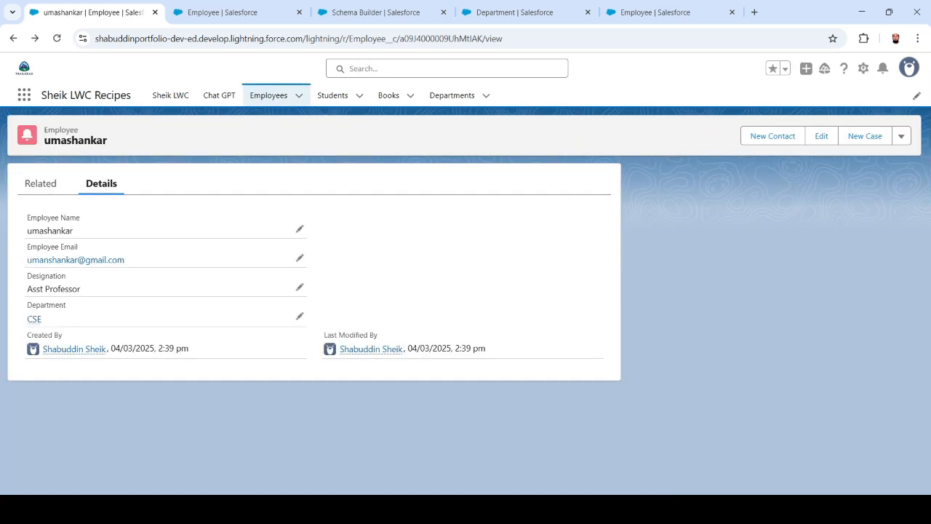
left_click(300, 315)
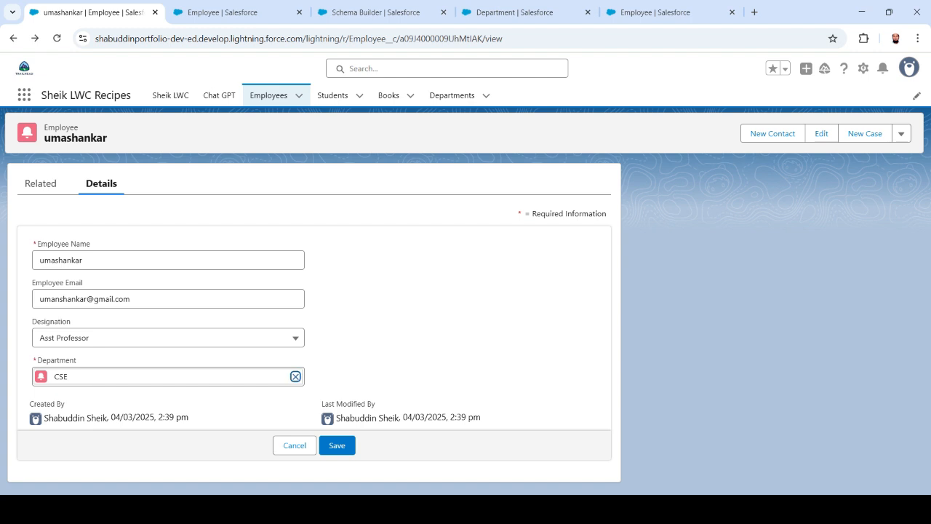
left_click(295, 376)
key("Return")
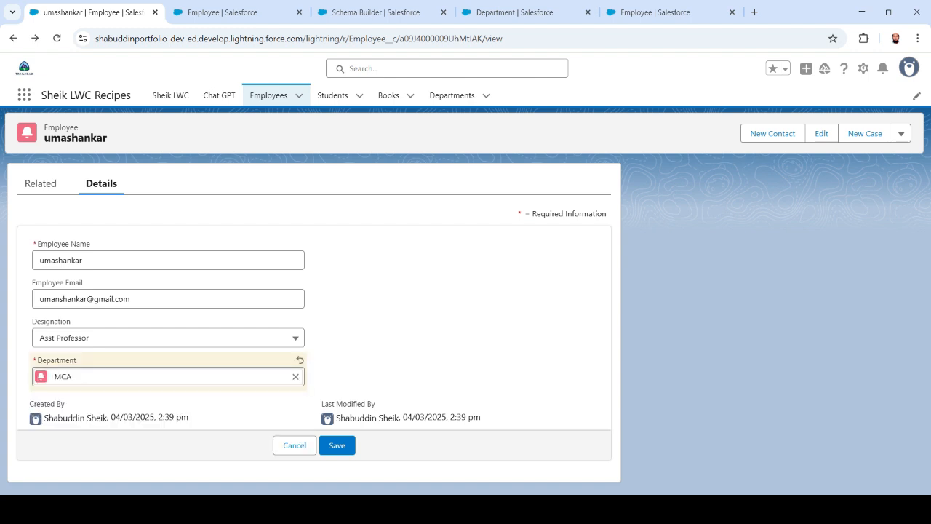
left_click(337, 446)
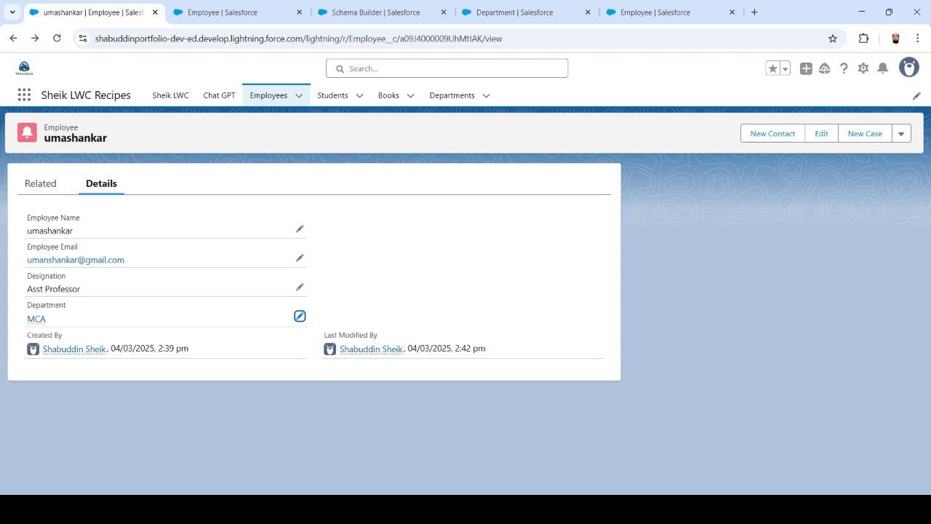
left_click(452, 96)
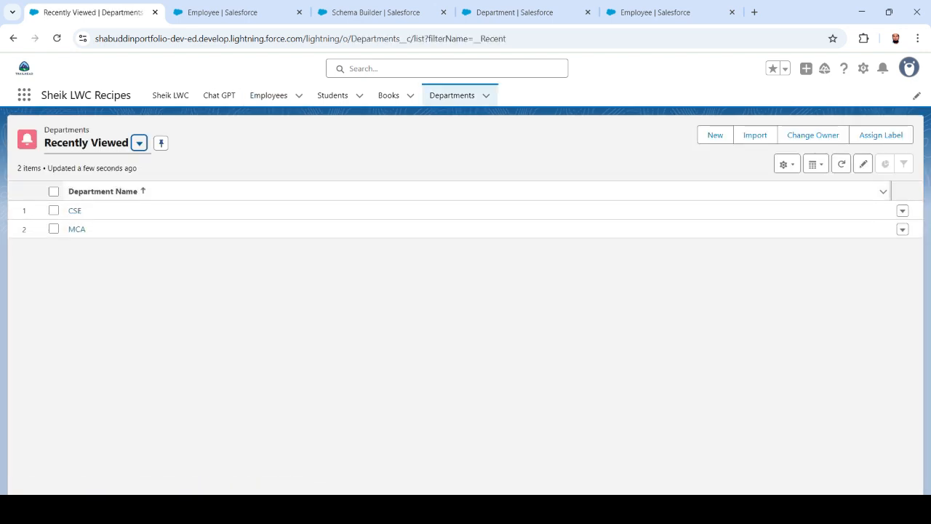
Compare the Related employees of CSE (one) and MCA (three) department records.
left_click(57, 38)
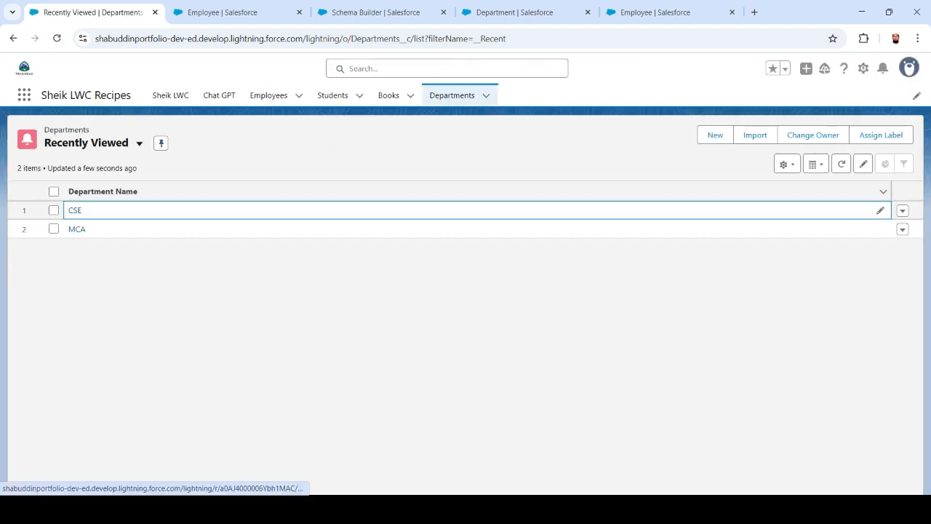
left_click(75, 211)
left_click(41, 184)
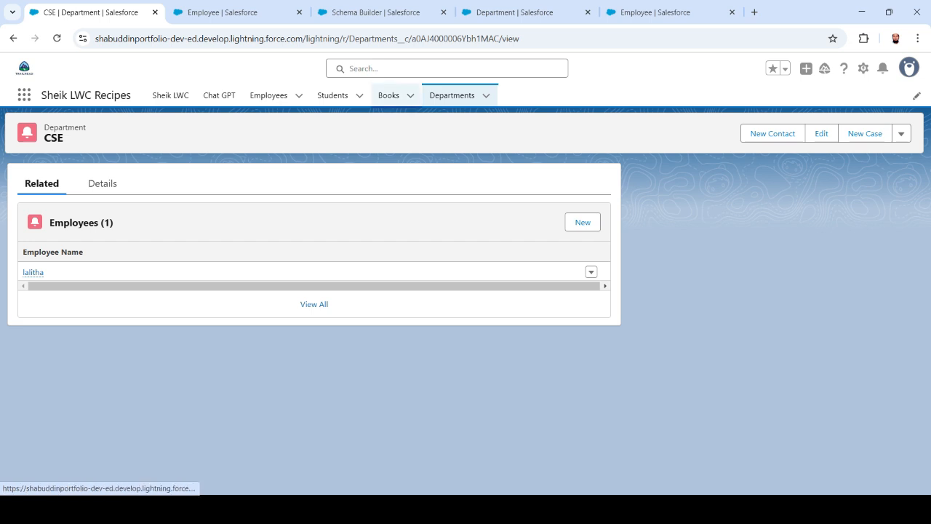
left_click(452, 95)
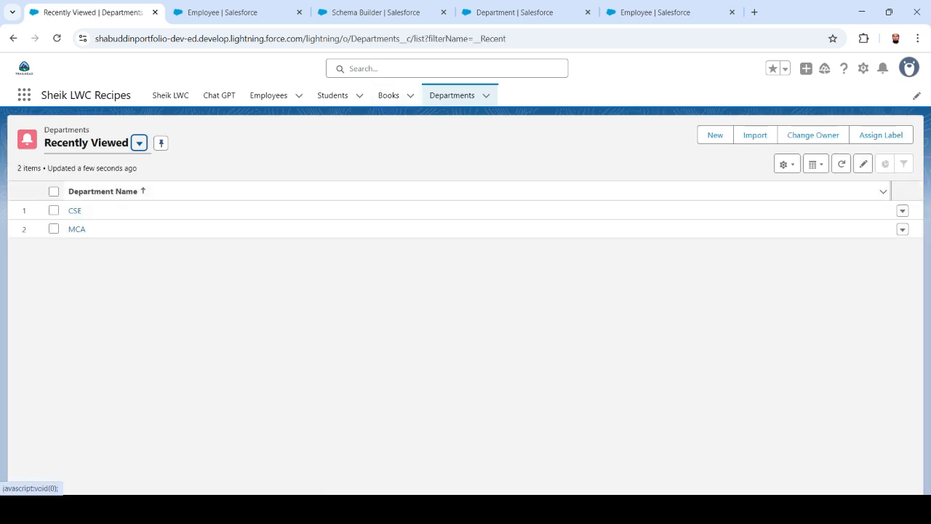
left_click(77, 230)
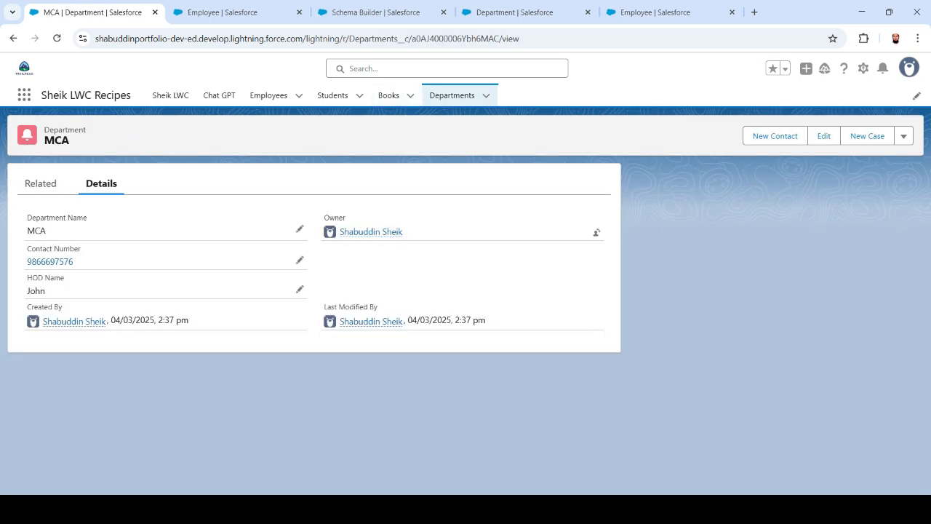
left_click(42, 183)
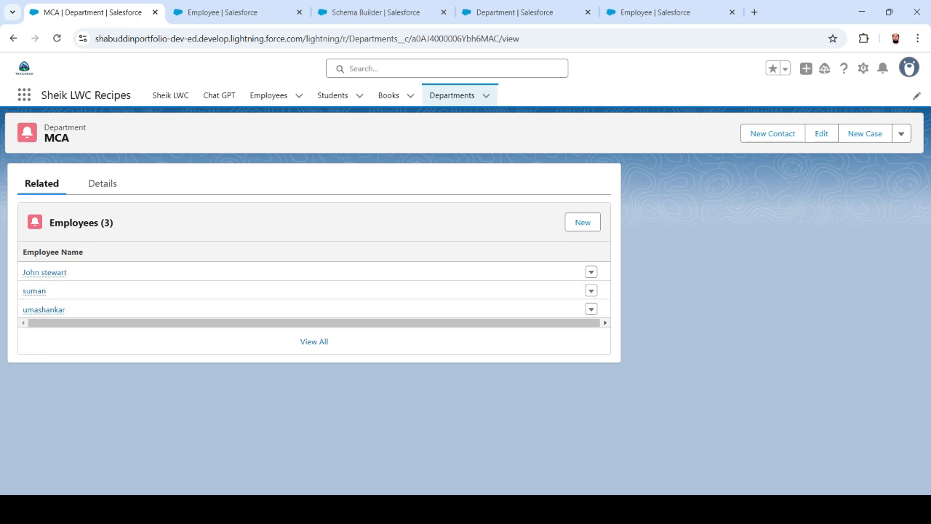
mouse_move(233, 12)
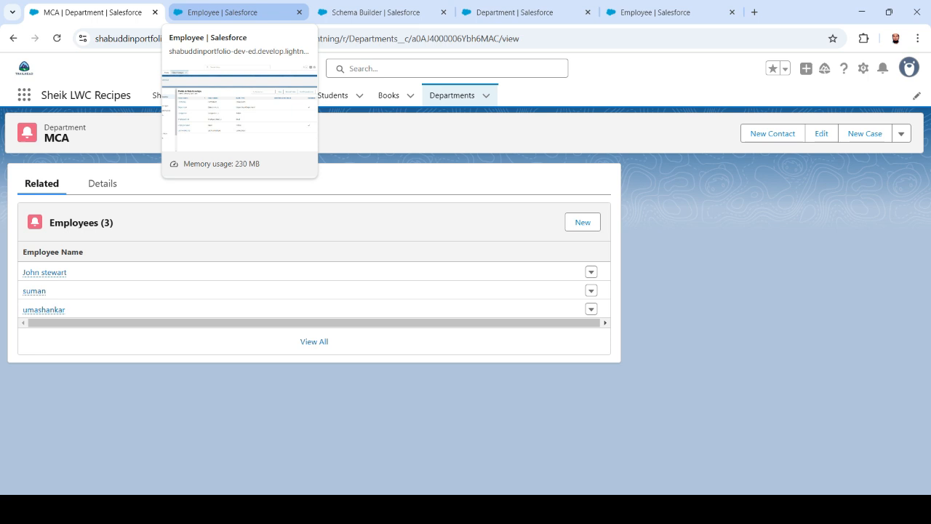
Begin a New custom field from the Department object's Fields & Relationships list.
left_click(233, 12)
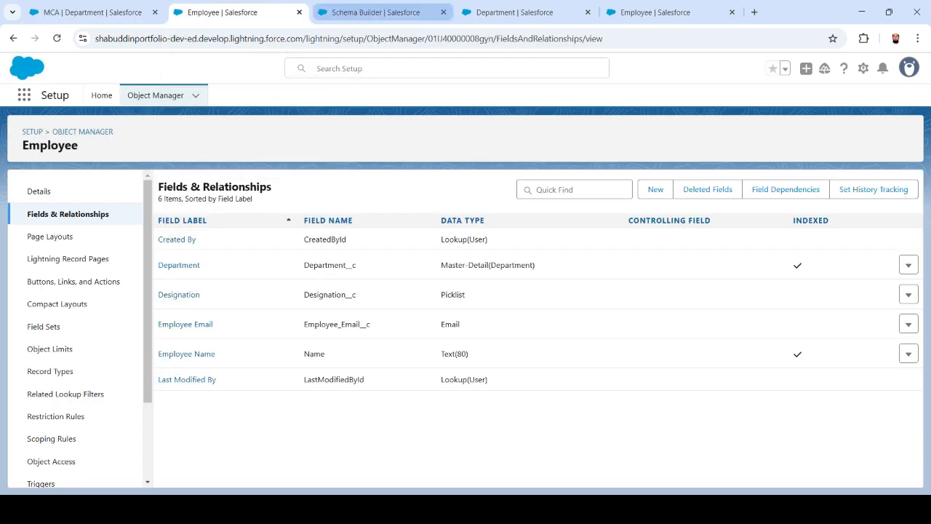
left_click(515, 12)
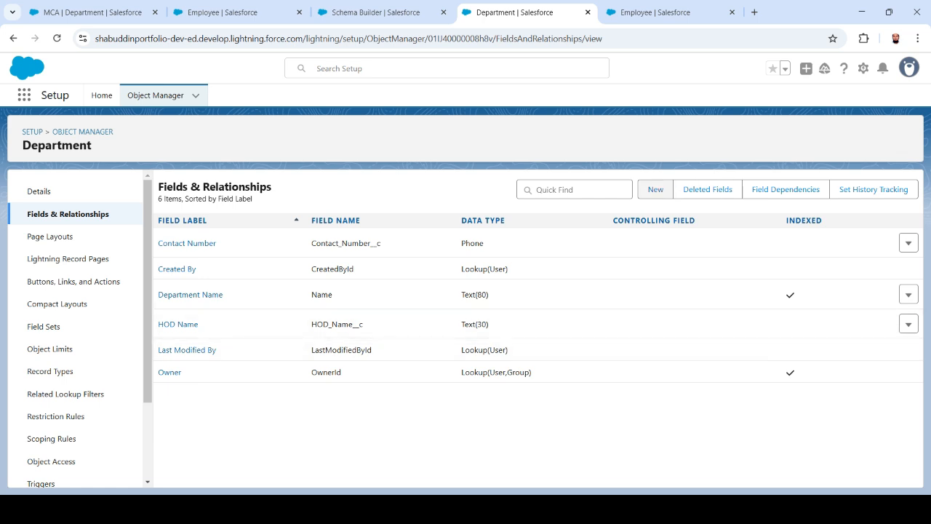
left_click(656, 189)
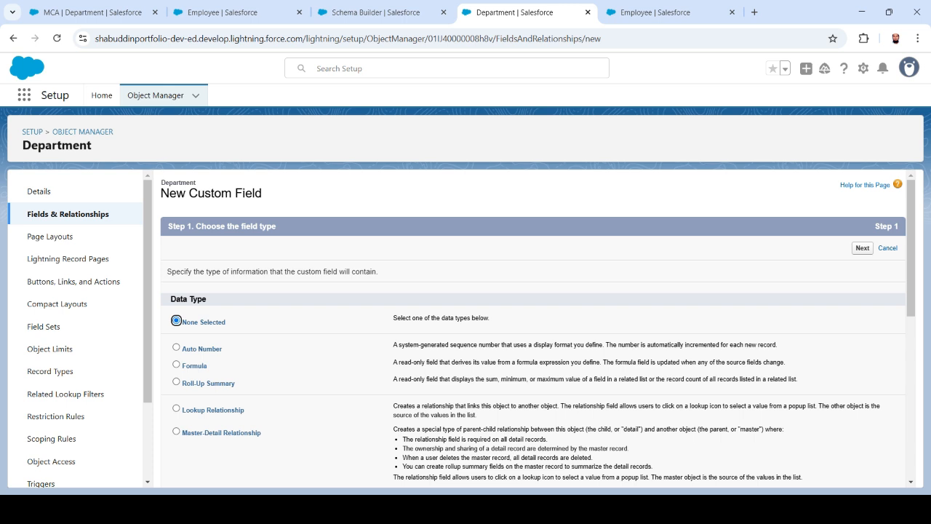
Select Roll-Up Summary as the new Department field's data type.
left_click_drag(622, 379, 646, 379)
left_click(645, 380)
left_click_drag(393, 379, 517, 379)
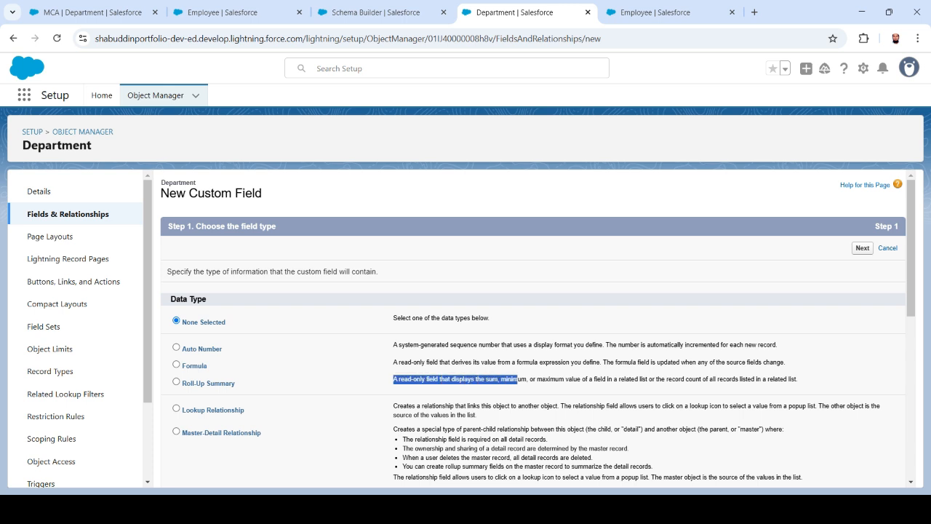
left_click_drag(799, 379, 399, 379)
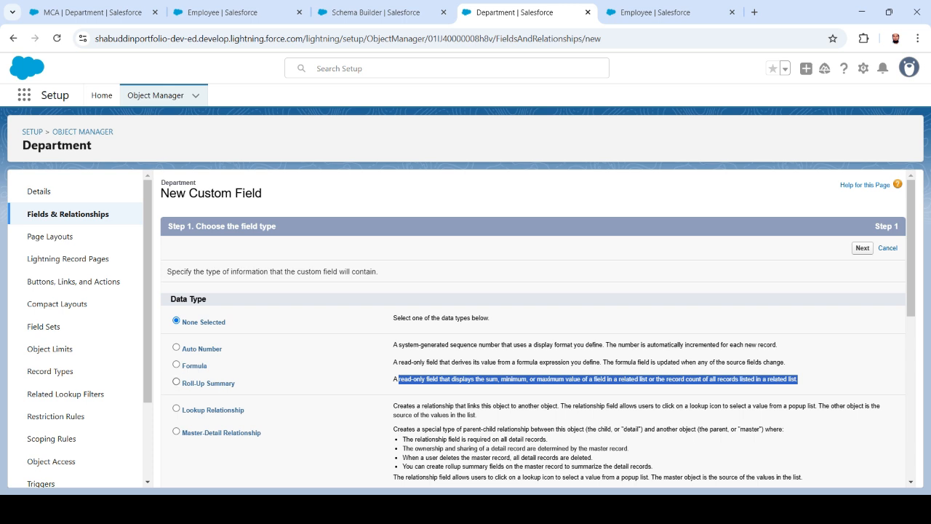
left_click(176, 382)
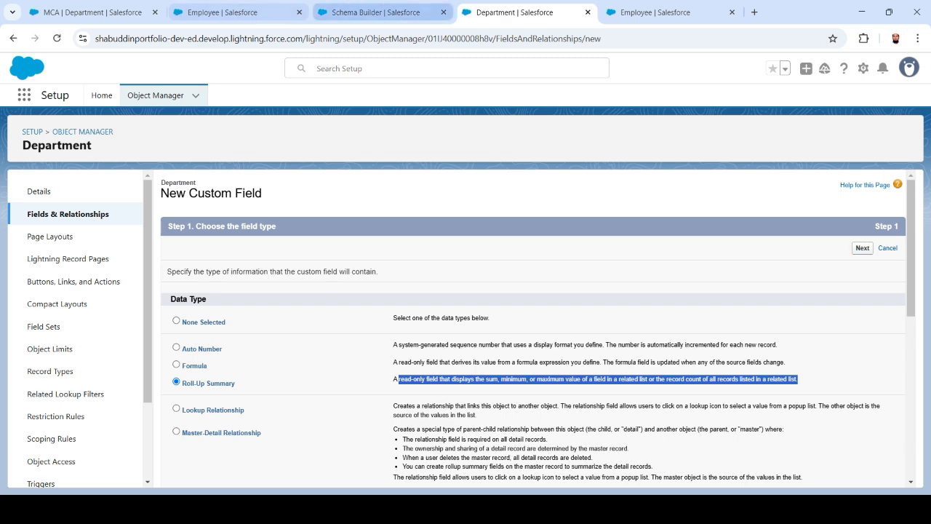
left_click(375, 13)
left_click(222, 12)
left_click(93, 13)
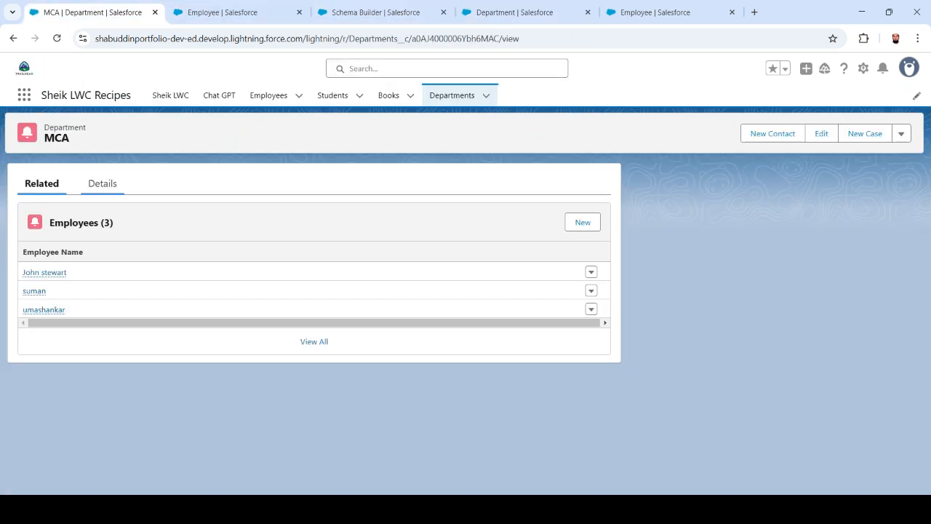
left_click(103, 183)
left_click(42, 183)
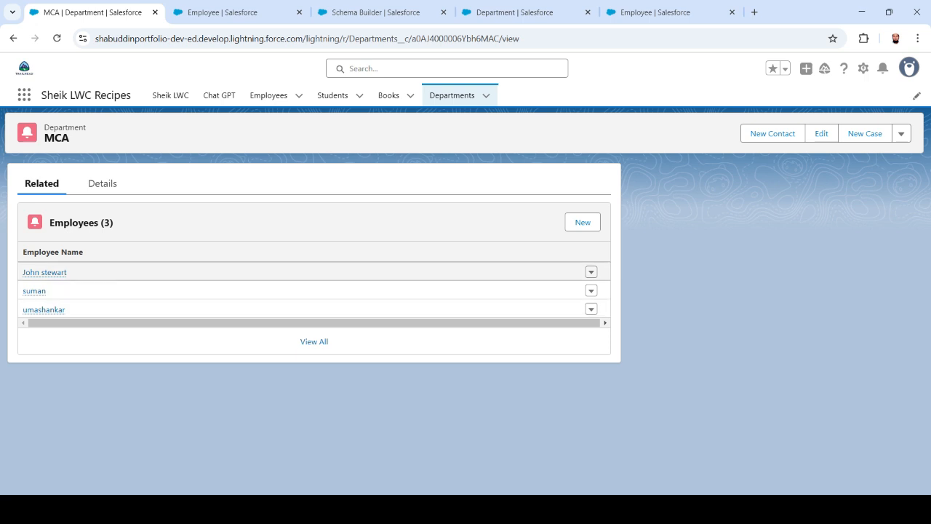
left_click(103, 184)
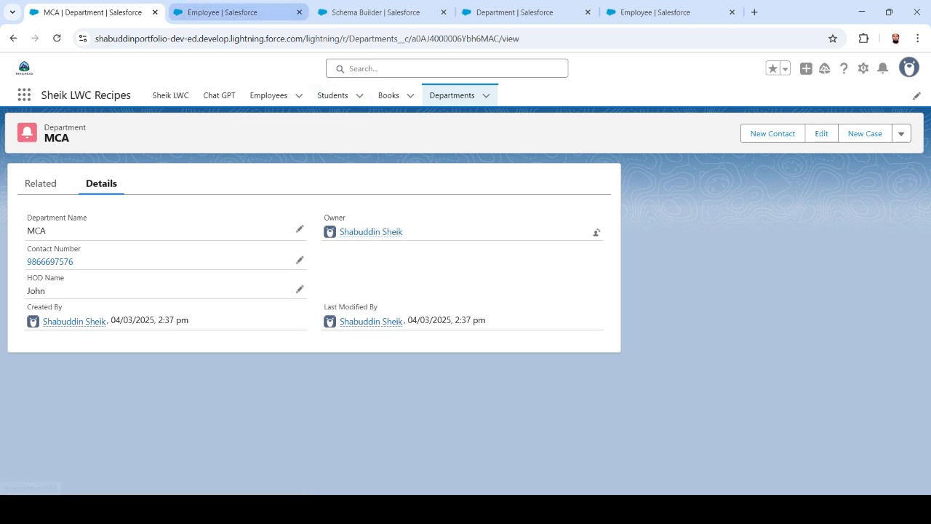
left_click(222, 13)
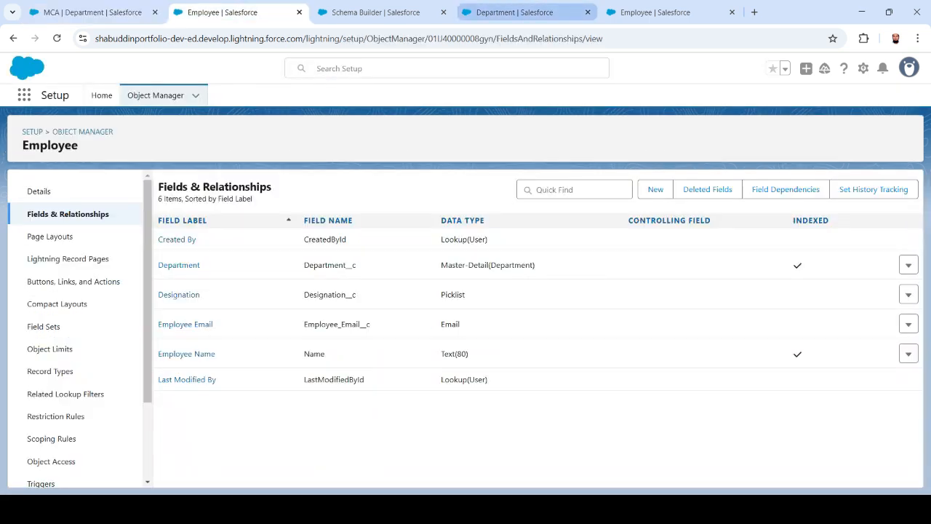
left_click(658, 13)
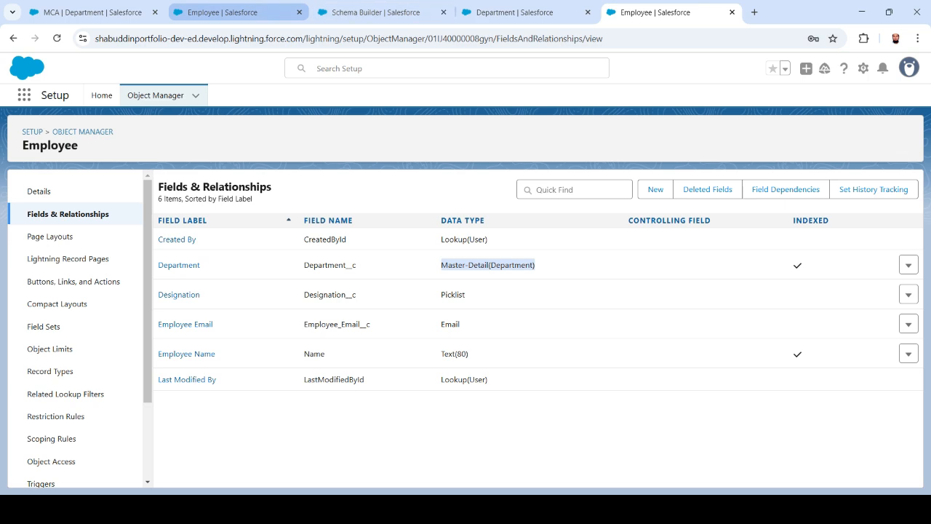
left_click(376, 12)
left_click(515, 12)
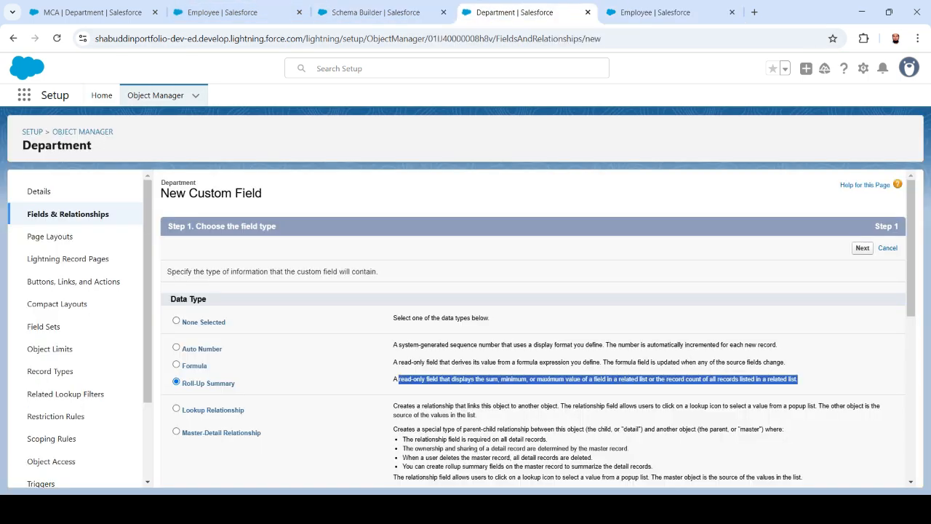
Label the field 'Count of Employees' with the description 'test description'.
left_click(863, 248)
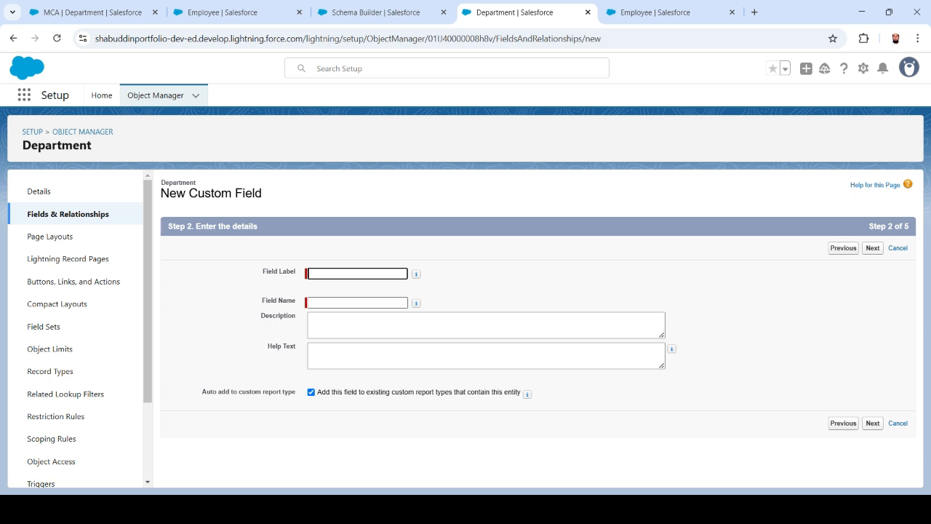
type("C")
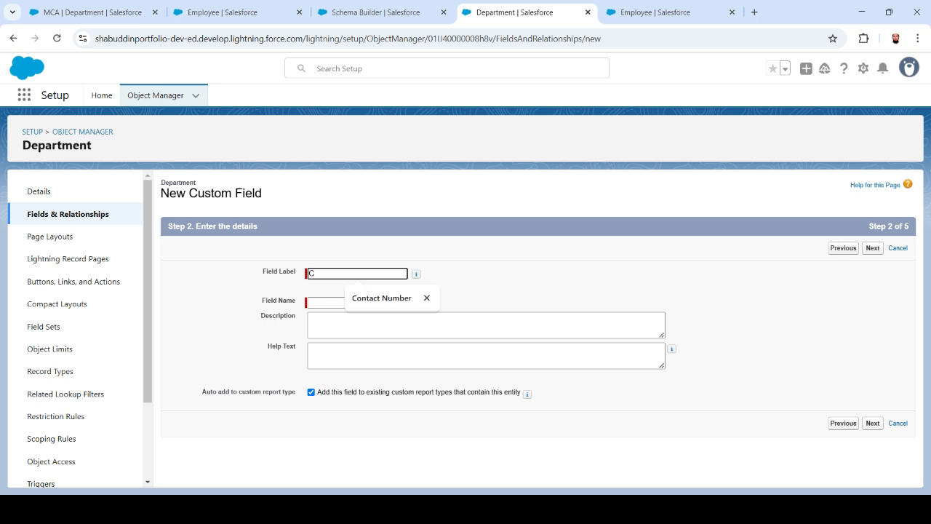
type("ount of ")
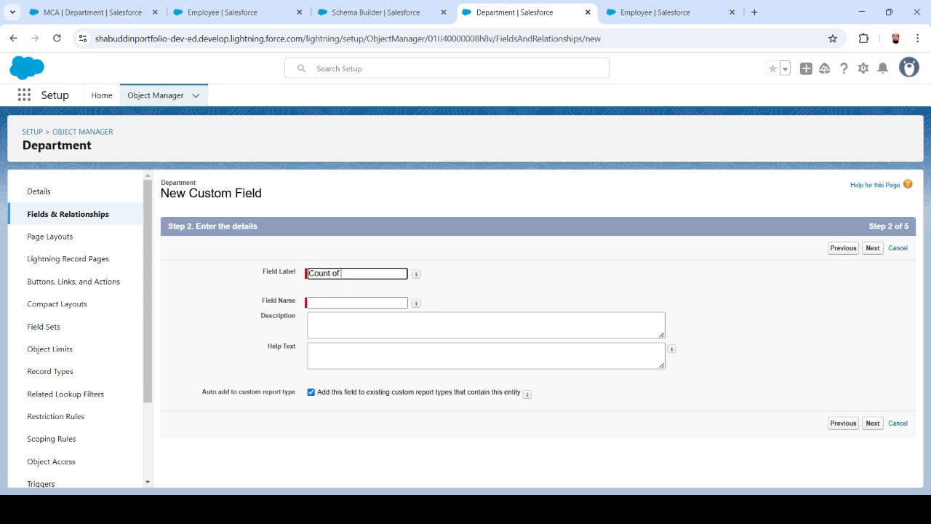
type("Employees")
key("Tab")
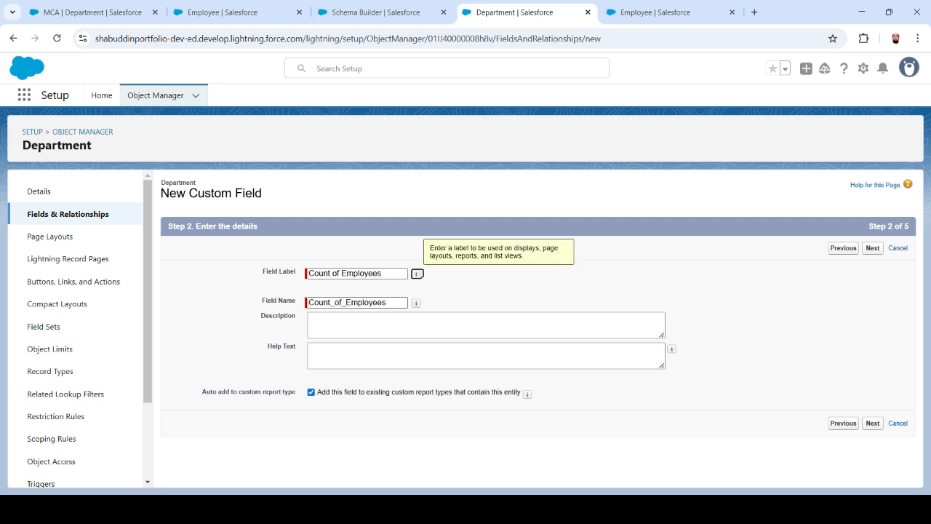
key("Tab")
key("Tab")
key("Tab")
type("test d")
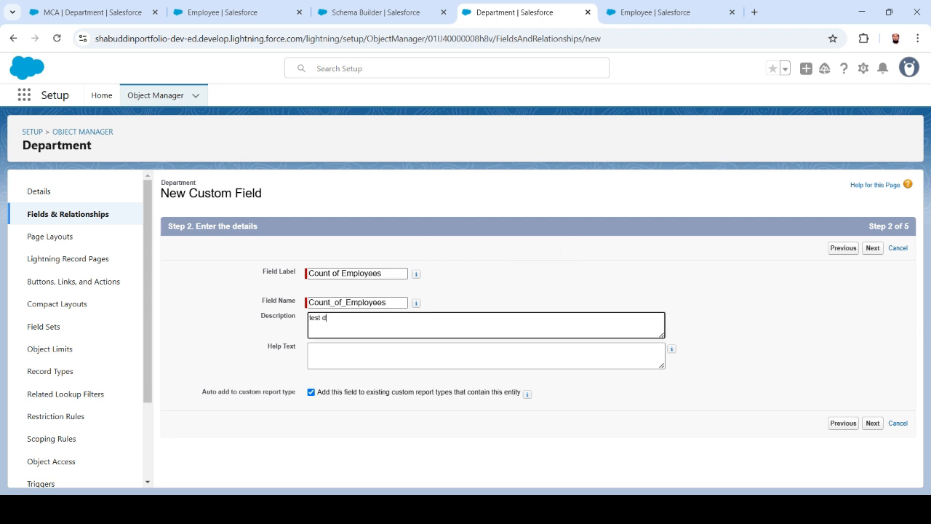
type("escrition")
key("BackSpace")
key("BackSpace")
key("BackSpace")
type("ption")
left_click(872, 423)
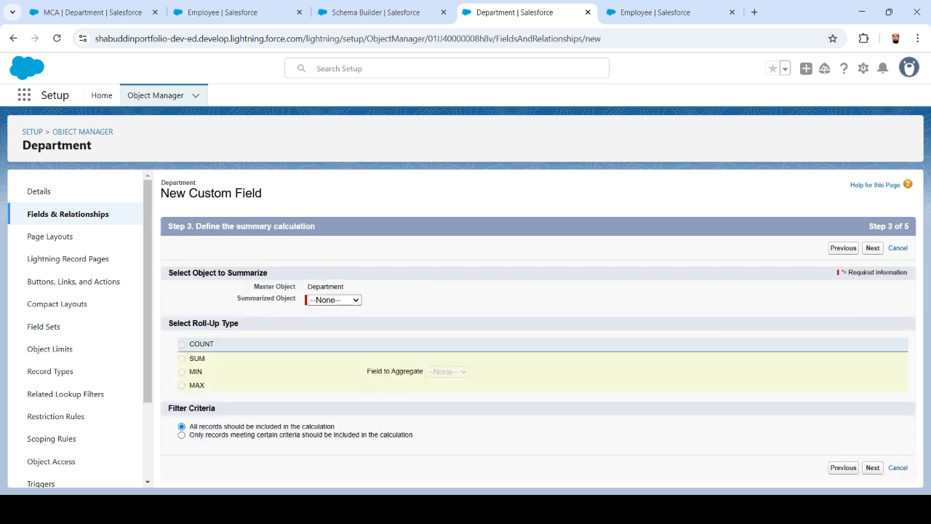
Make it a COUNT of related Employees, visible to all profiles, and save it.
left_click(334, 300)
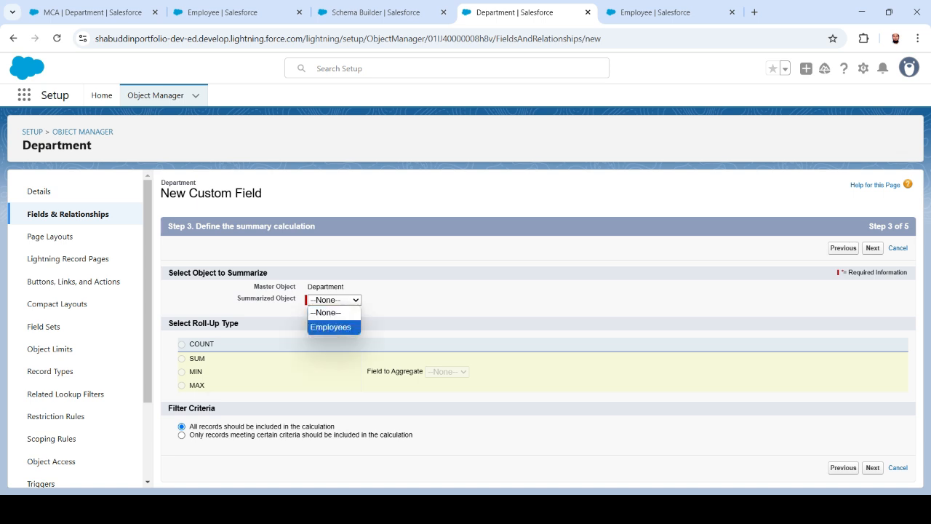
left_click(332, 327)
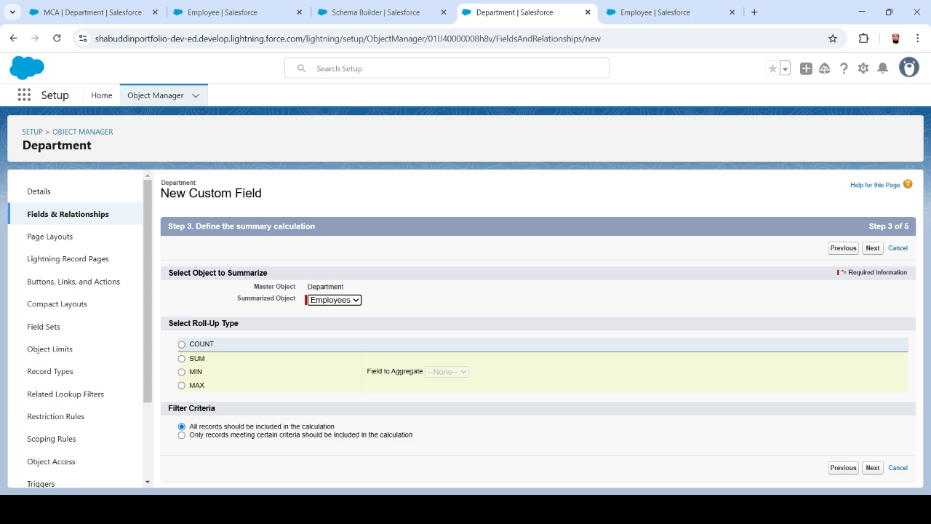
left_click_drag(168, 323, 238, 323)
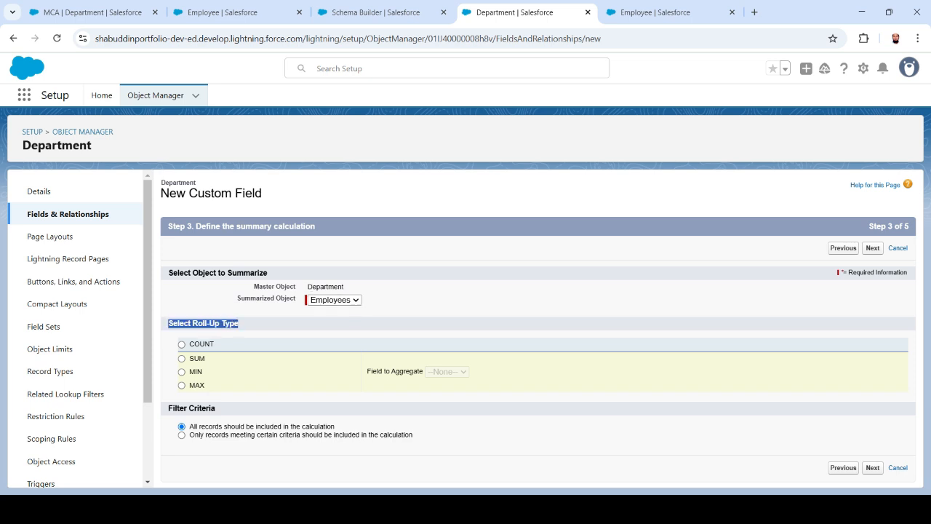
left_click(181, 344)
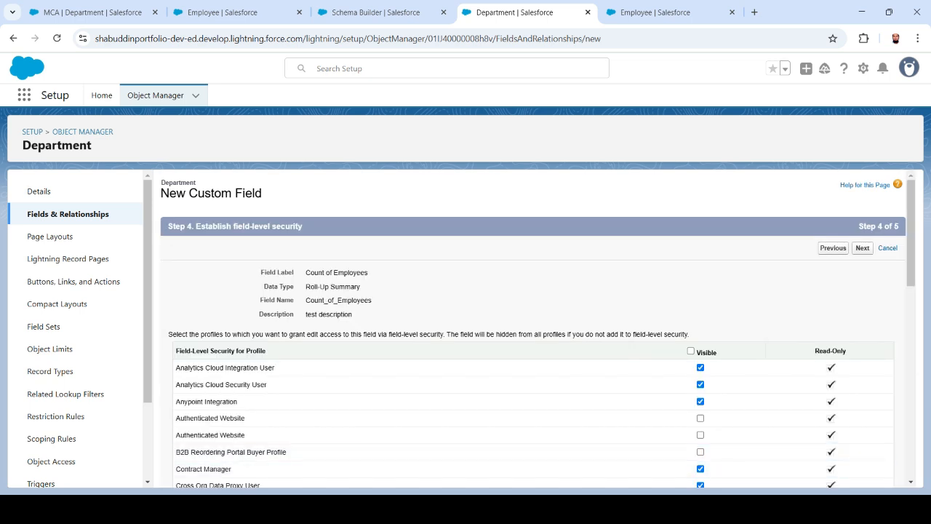
left_click(690, 351)
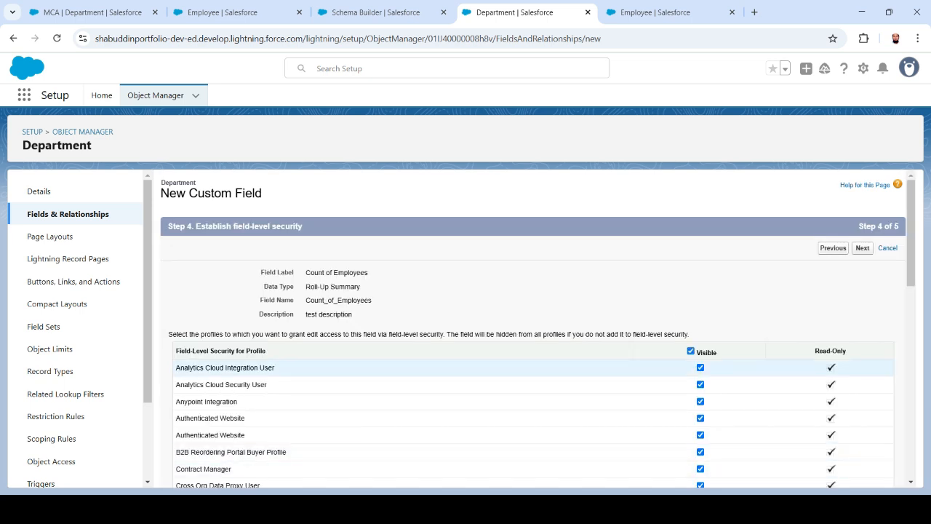
left_click(862, 247)
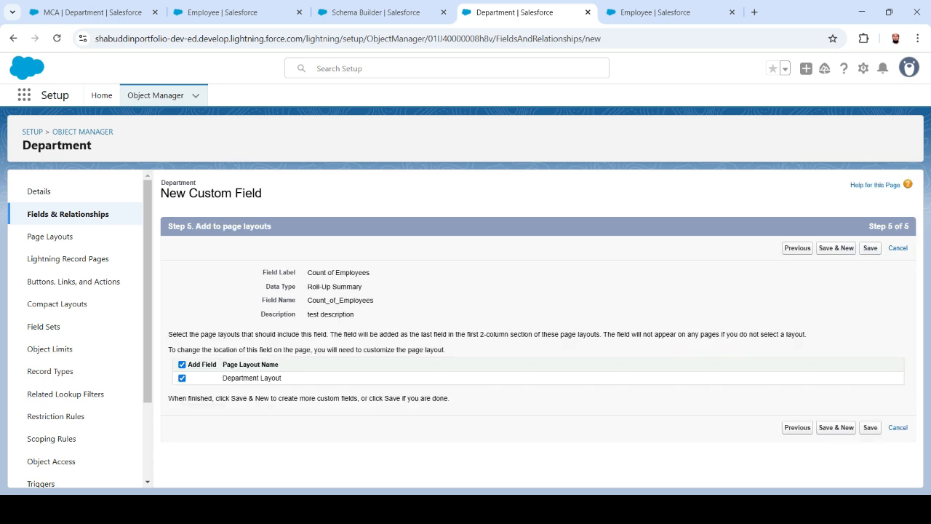
left_click(870, 248)
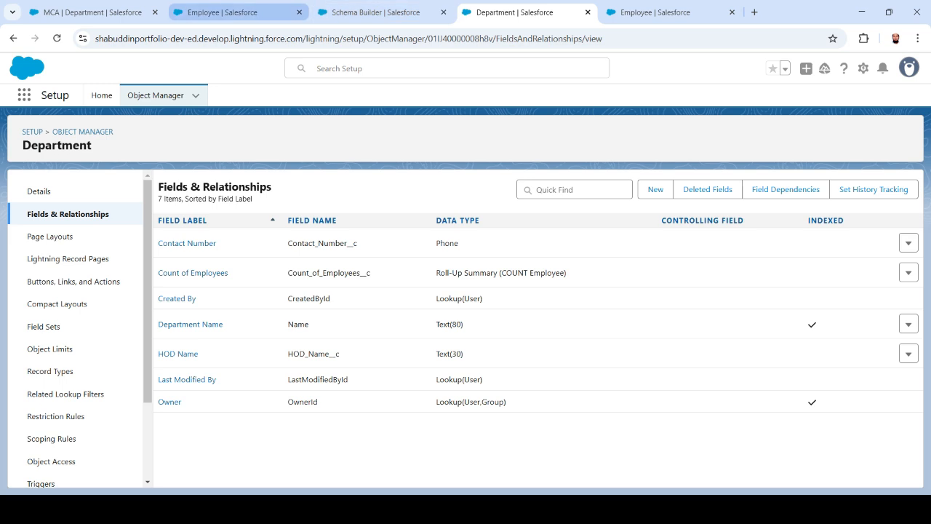
Reload the MCA department record and check its Count of Employees shows 3.
left_click(87, 13)
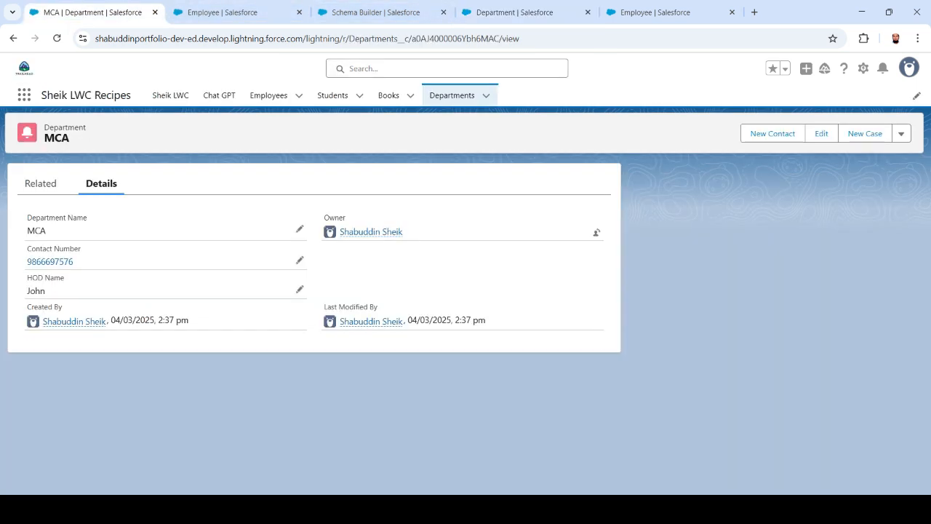
left_click(57, 38)
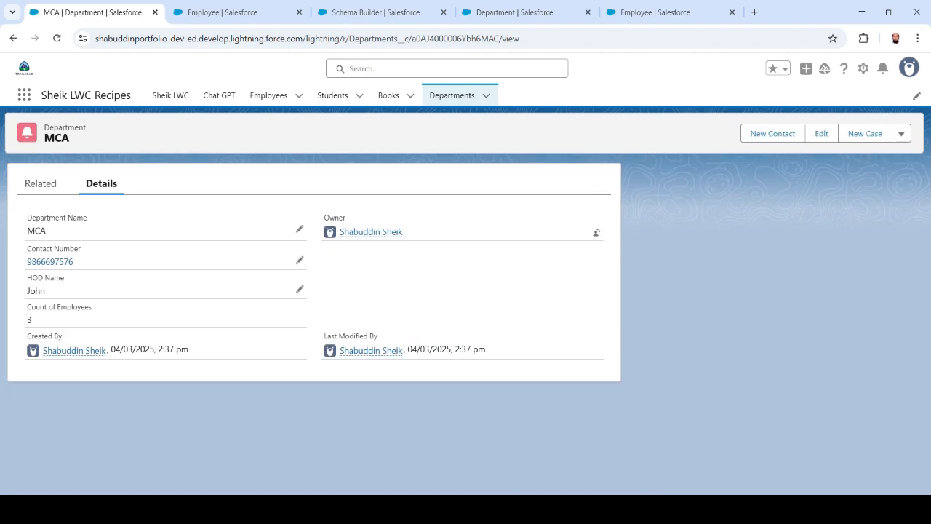
left_click_drag(27, 307, 93, 307)
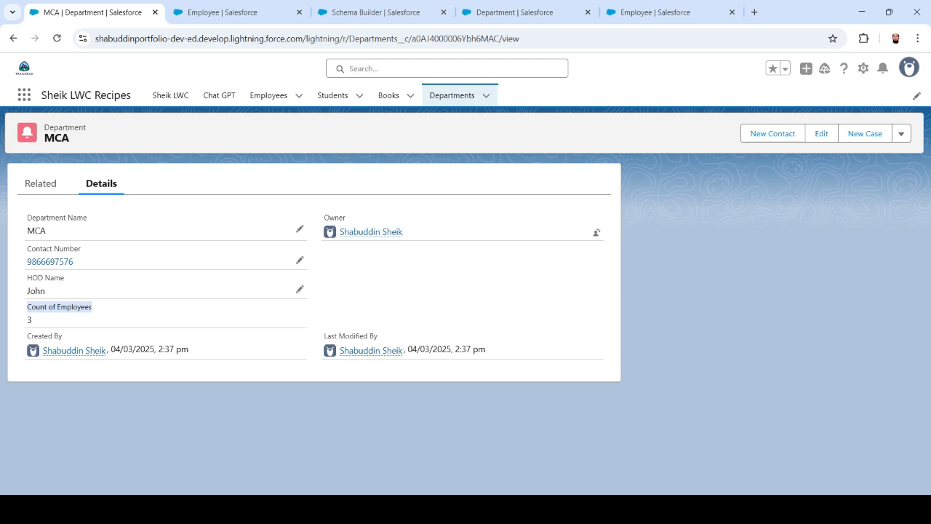
left_click(30, 320)
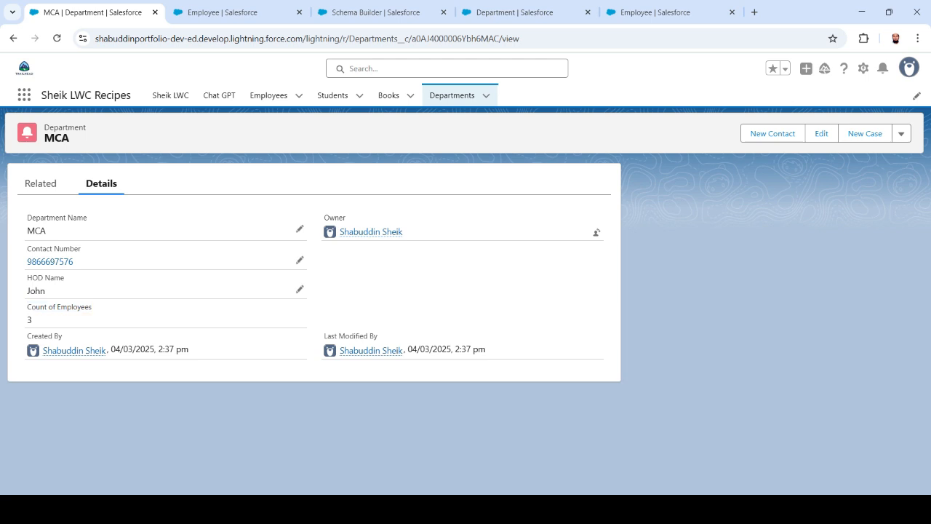
double_click(30, 320)
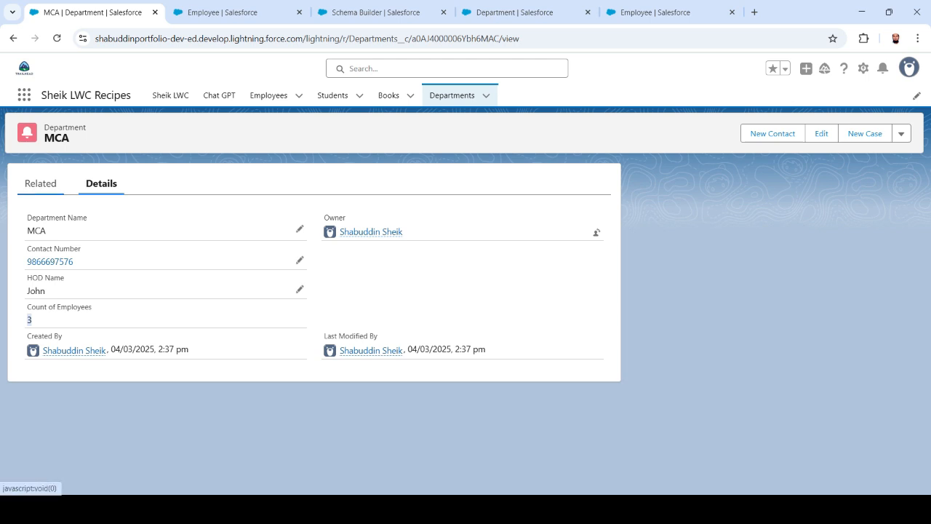
left_click(41, 183)
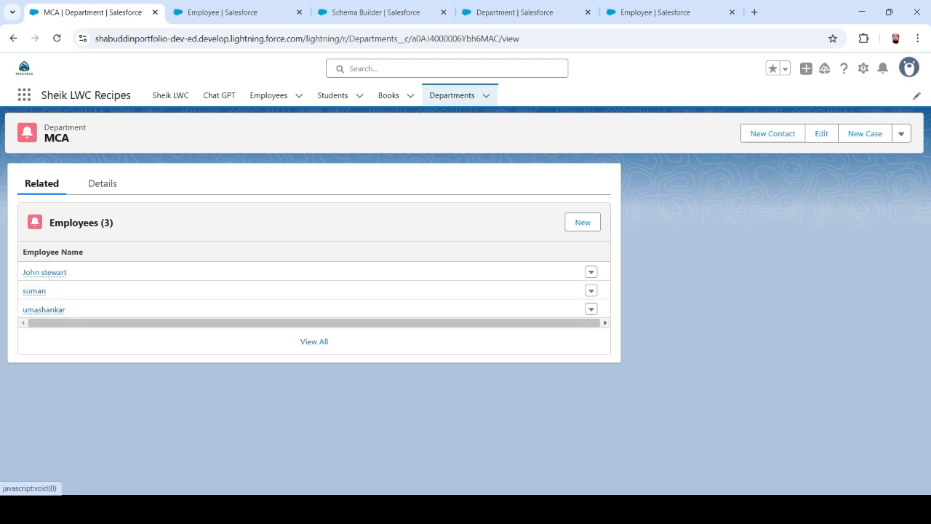
left_click(102, 184)
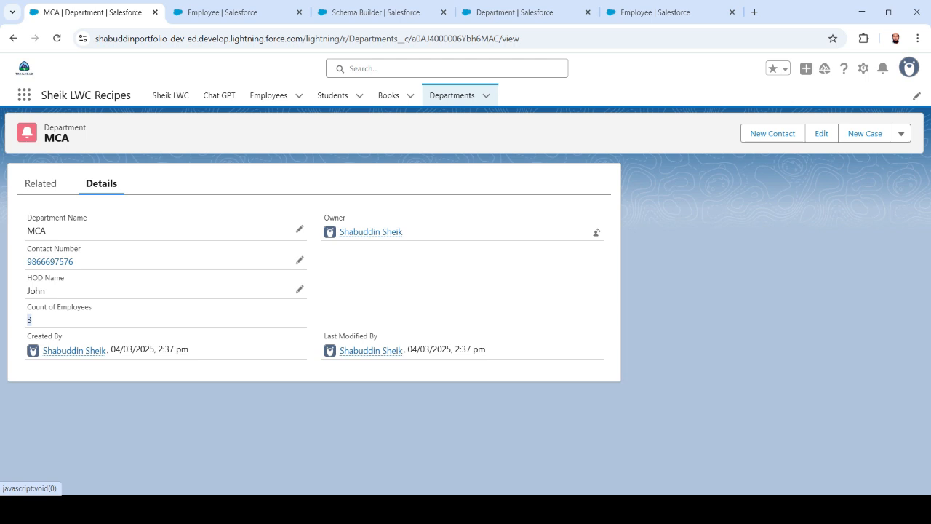
left_click_drag(27, 307, 92, 308)
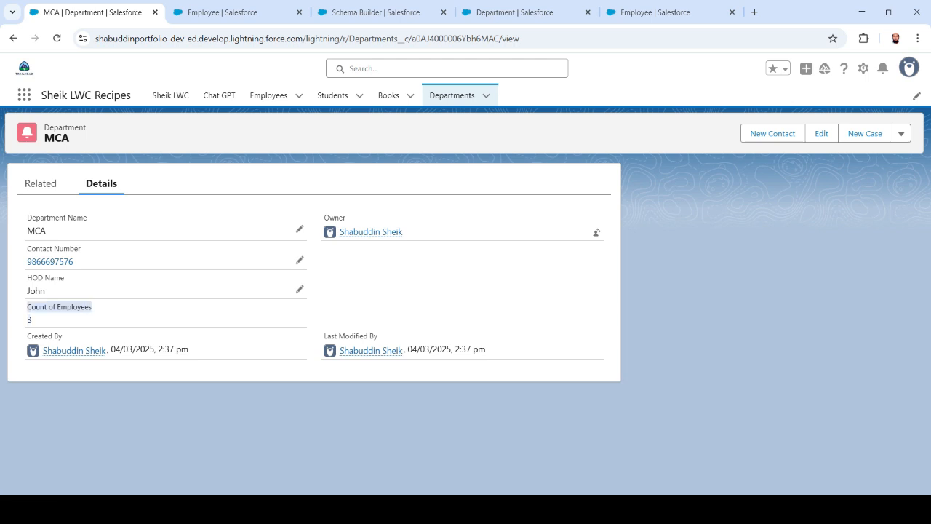
Open the CSE department and confirm its Count of Employees is 1 with one related employee.
left_click(452, 96)
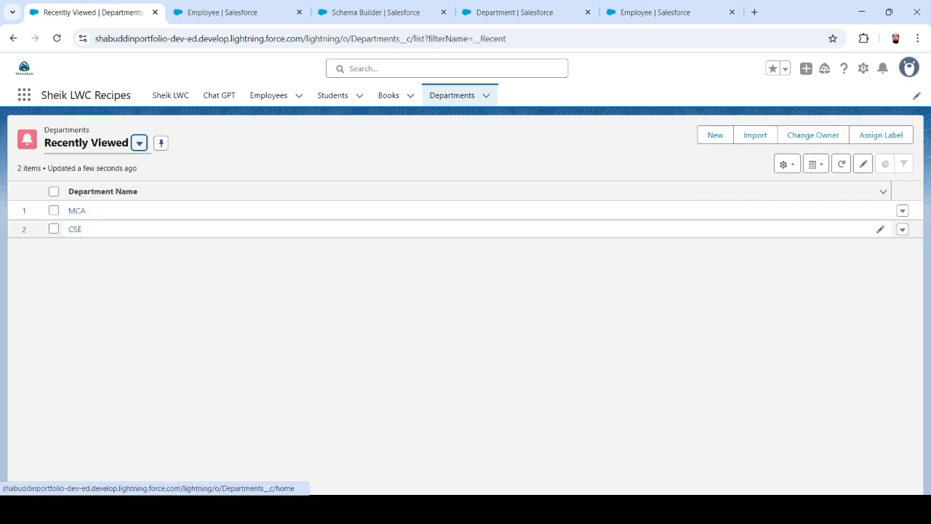
left_click(75, 229)
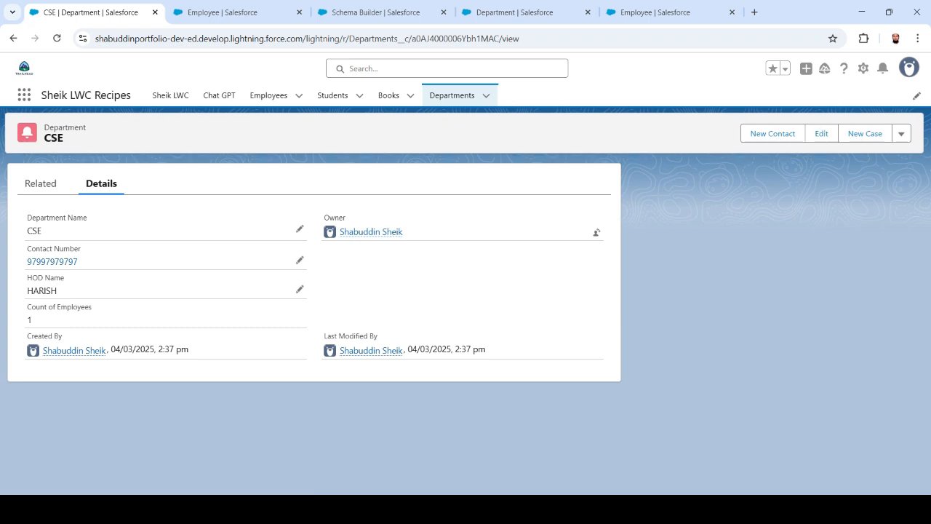
double_click(29, 320)
left_click(451, 95)
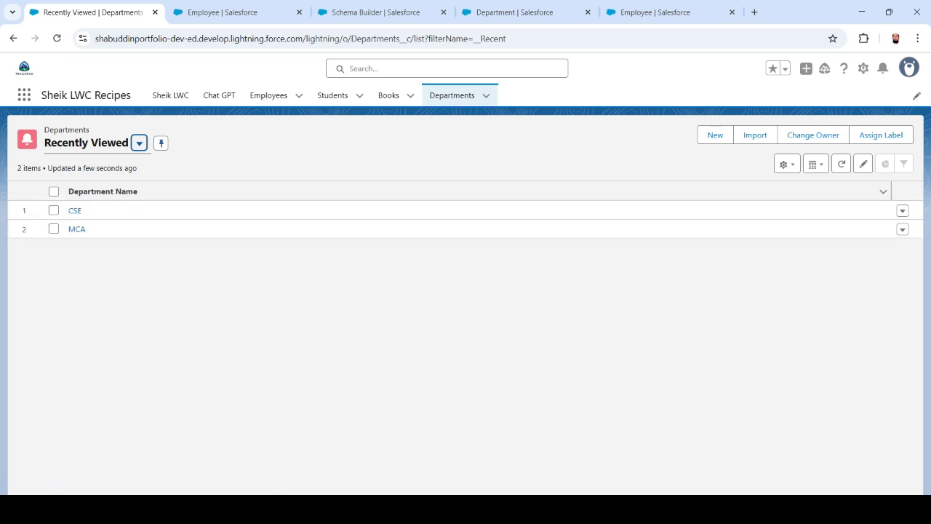
left_click(902, 211)
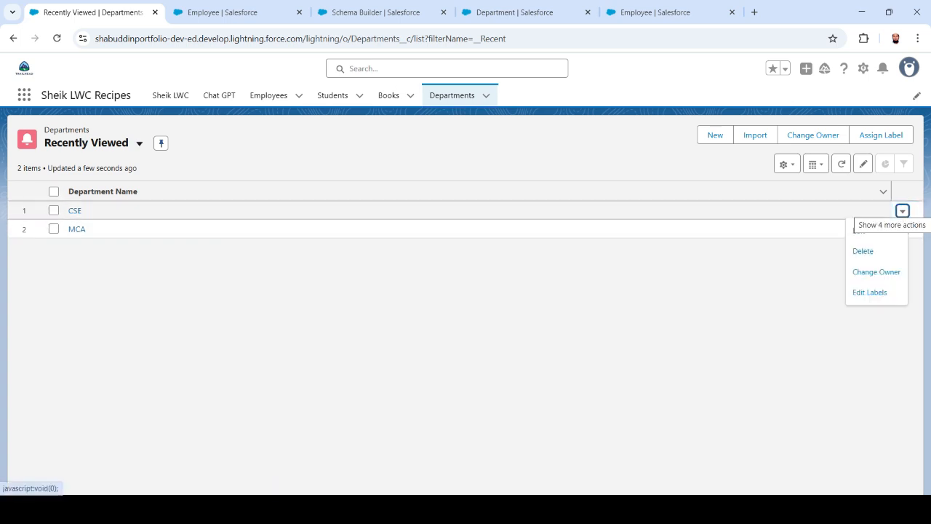
left_click(78, 229)
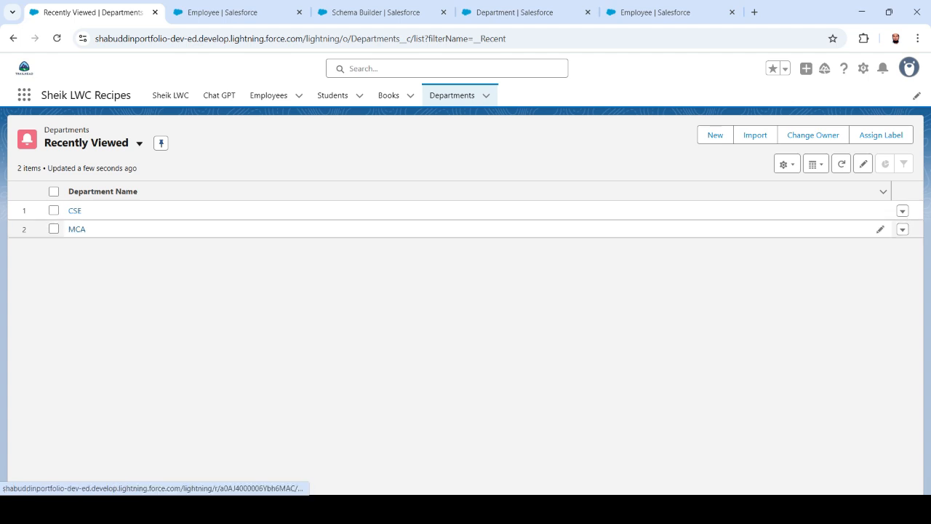
left_click(74, 210)
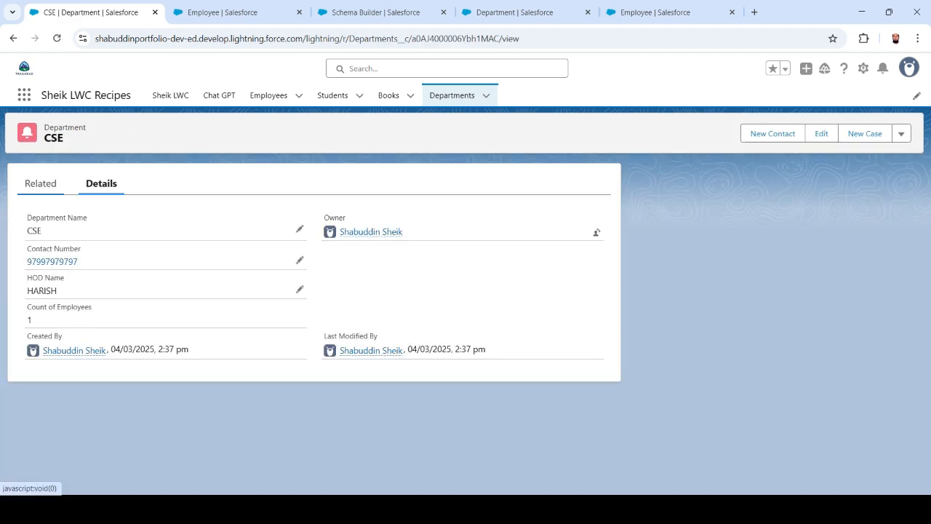
left_click(41, 183)
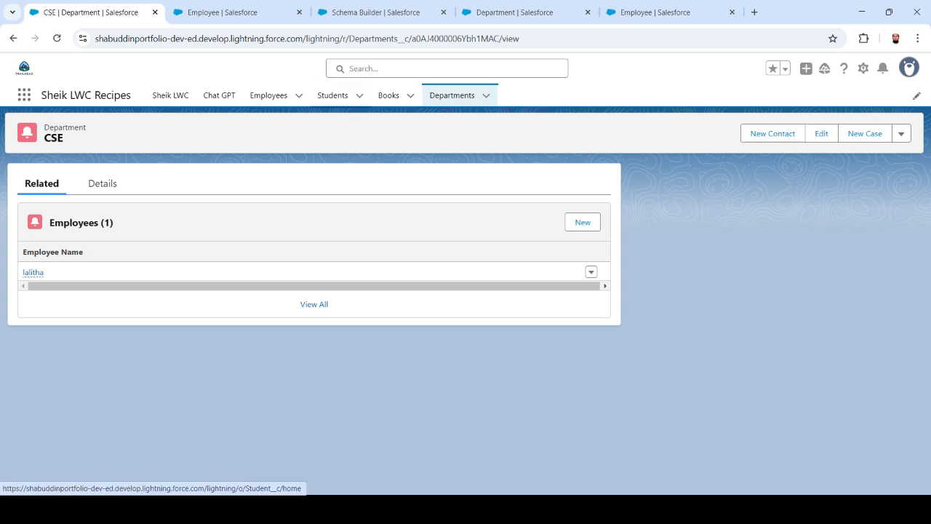
left_click(268, 96)
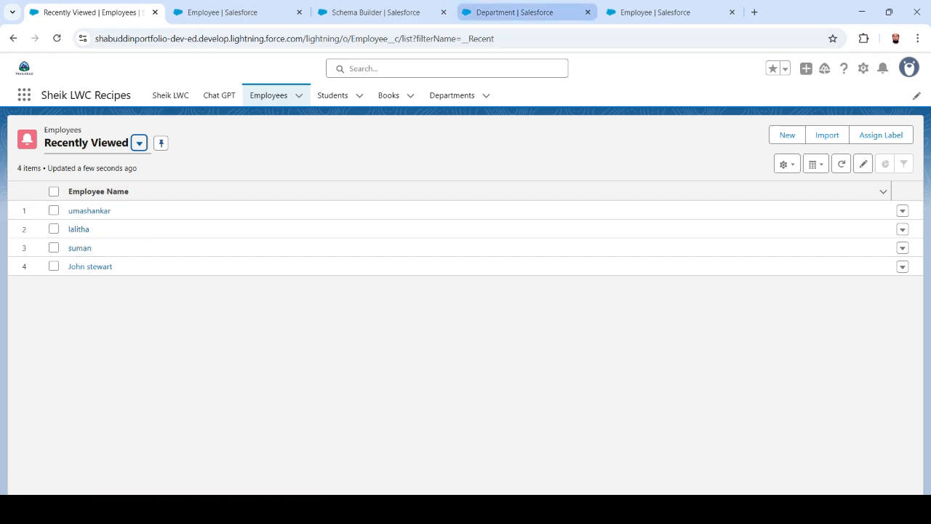
Delete the CSE department from the Departments list.
left_click(521, 12)
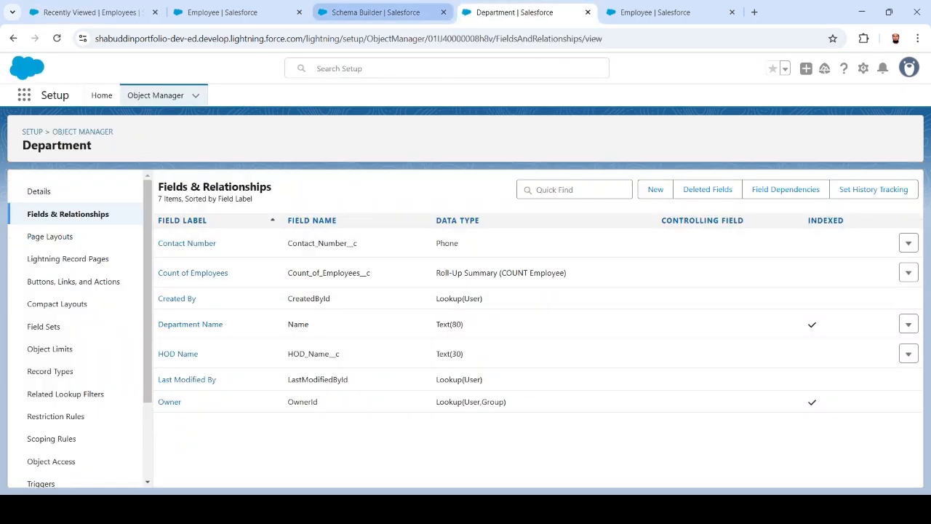
left_click(376, 13)
left_click(229, 12)
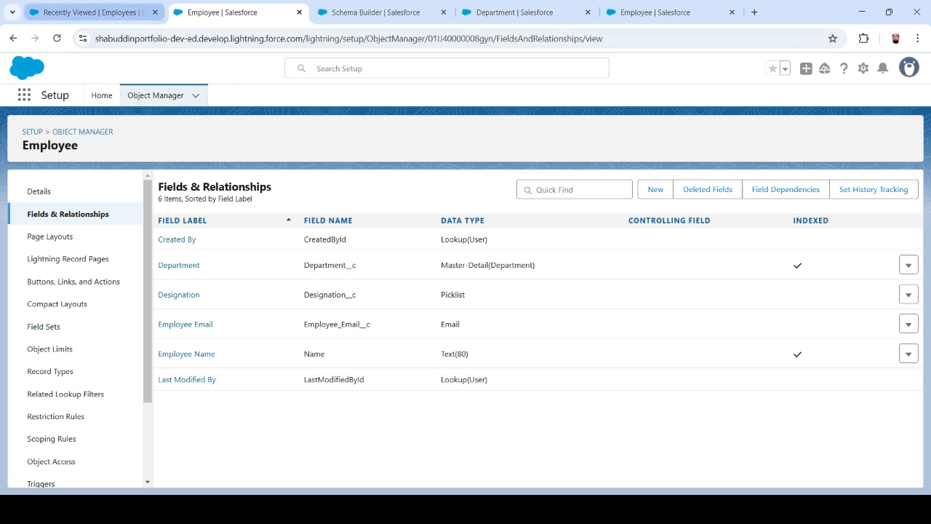
left_click(87, 12)
left_click(452, 96)
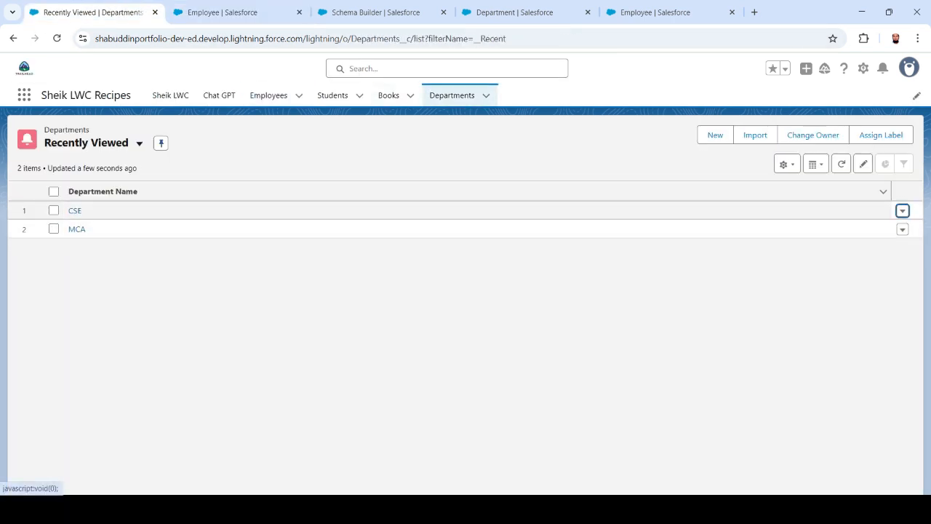
left_click(902, 210)
left_click(862, 251)
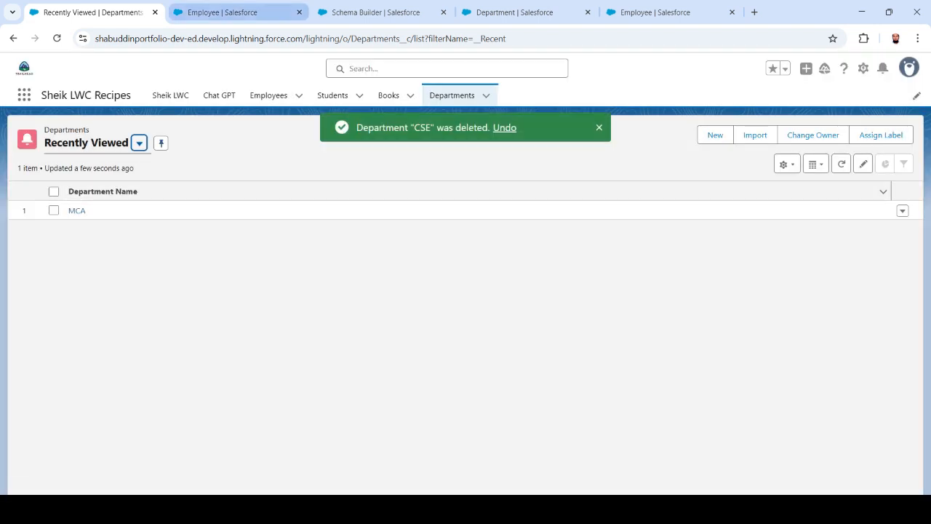
Refresh the Employees list to confirm three records remain, then return to the Master-Detail Relationship slide.
left_click(222, 12)
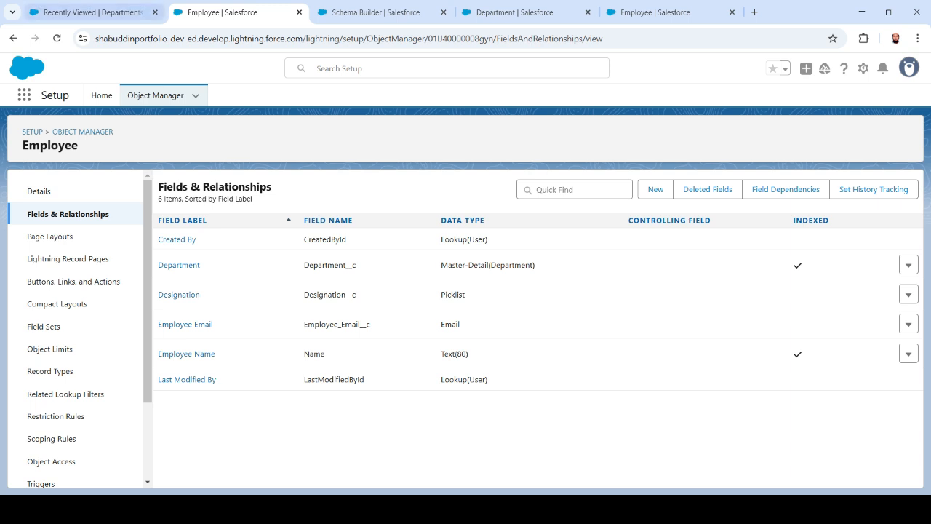
left_click(93, 12)
left_click(268, 96)
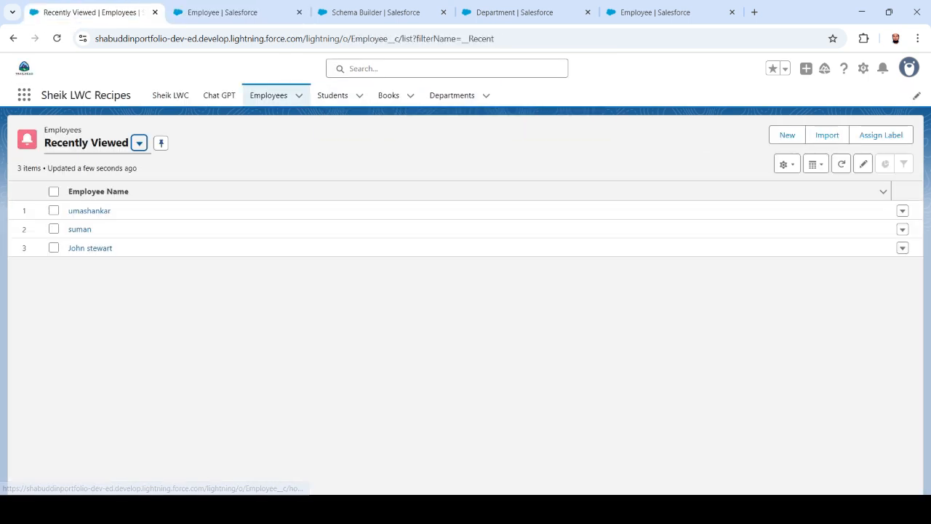
left_click(56, 38)
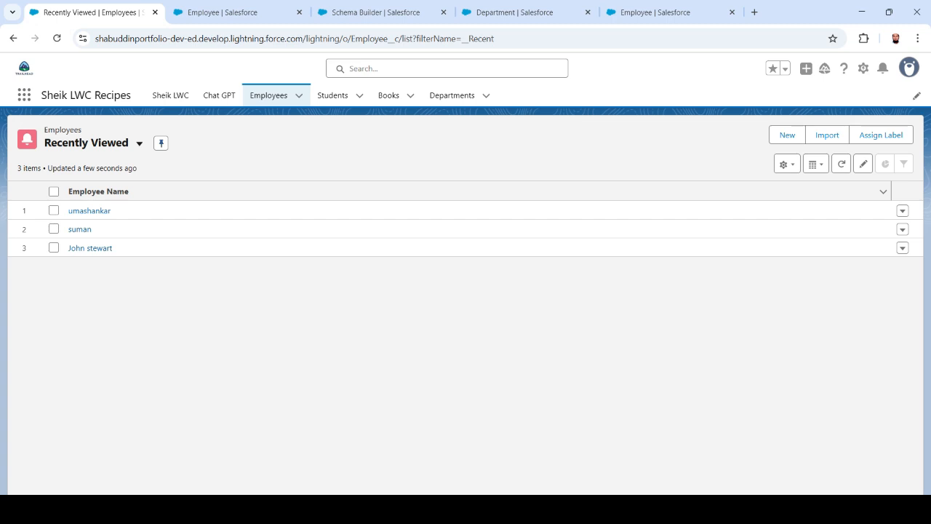
key("alt+Tab")
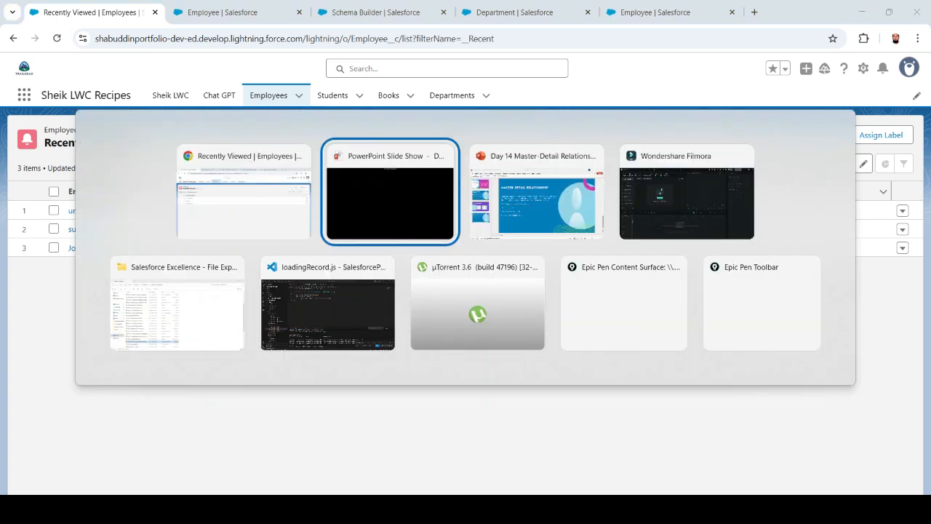
key("Left")
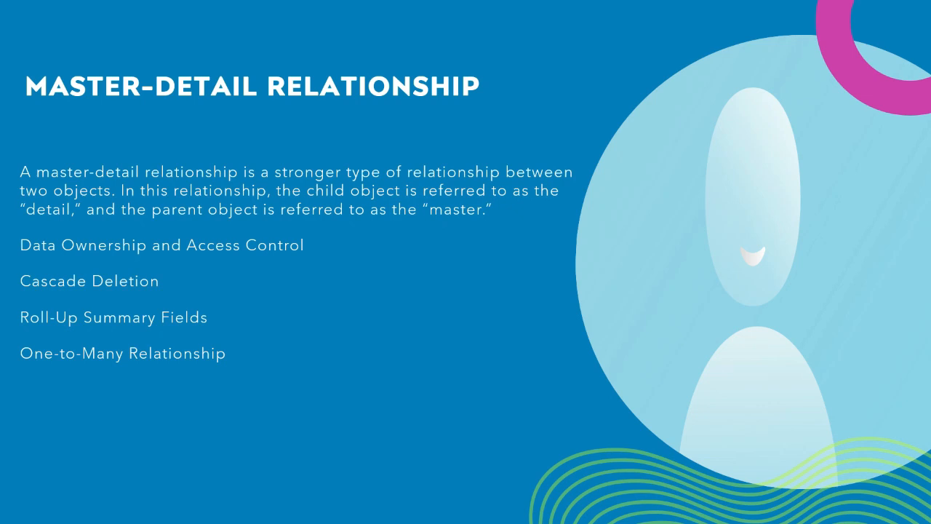